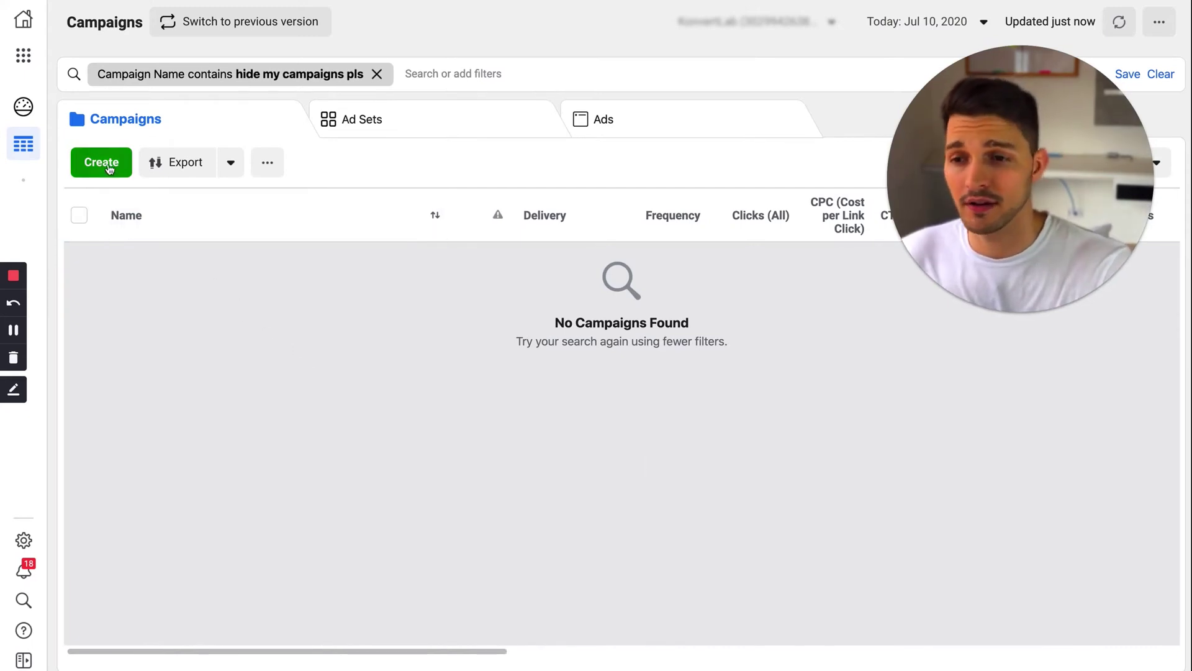
Create a new campaign with Conversions as its objective
left_click(105, 164)
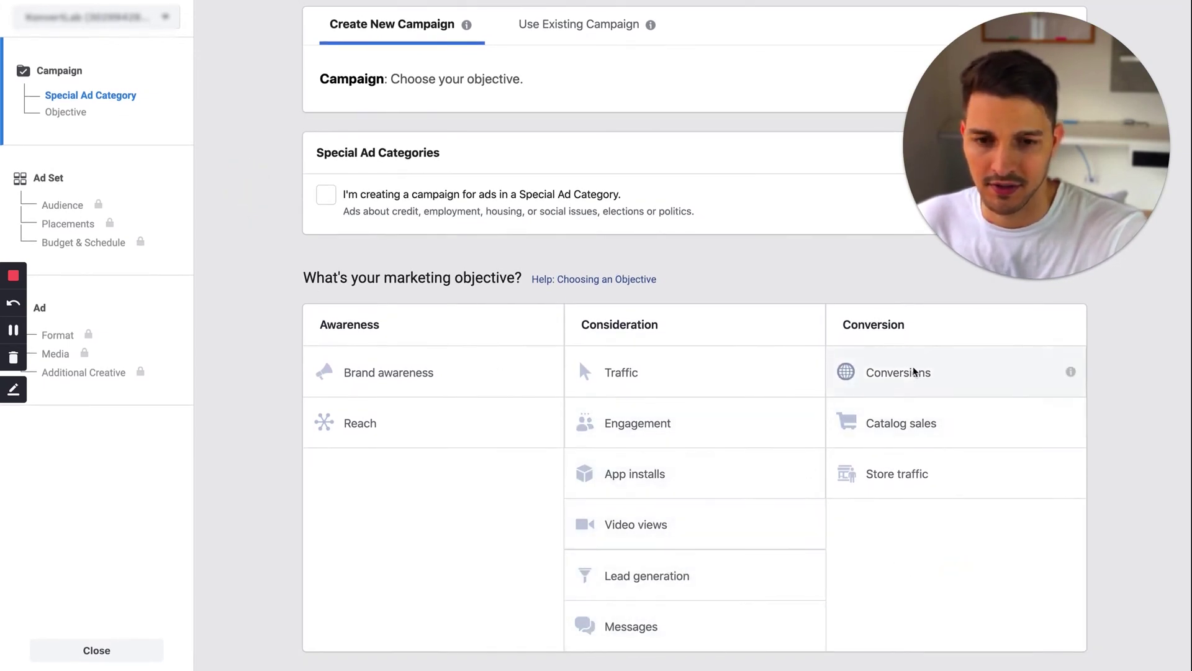
left_click(884, 367)
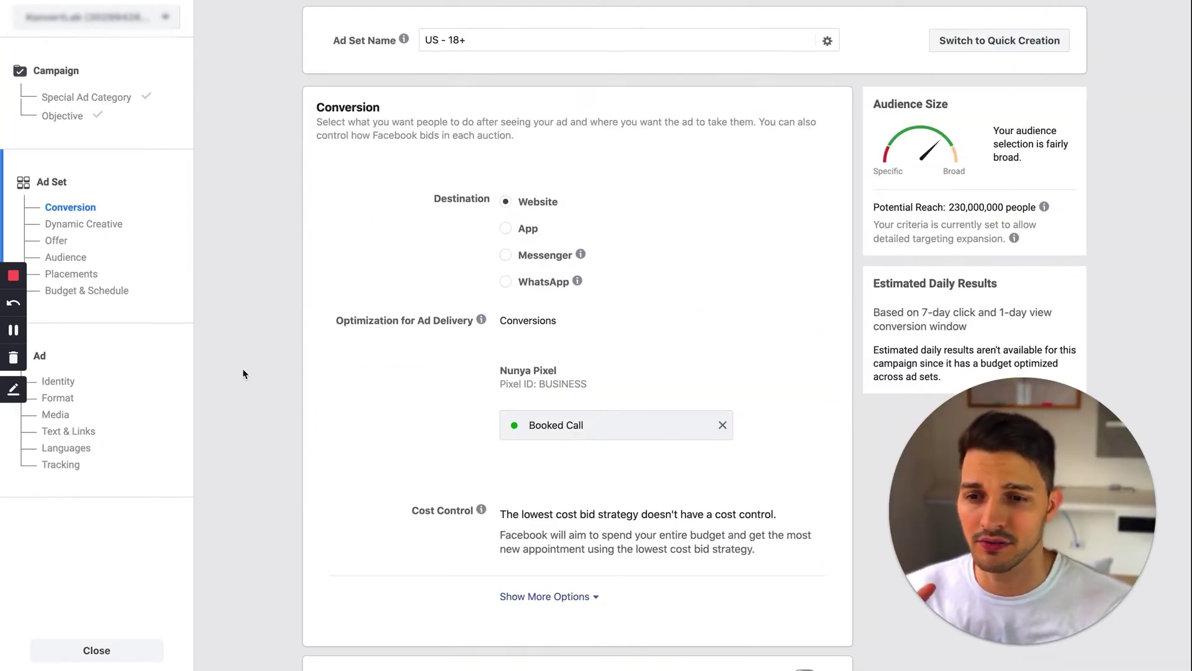
Bring up the Audience section's editable 18 and 65+ age dropdowns for the United States ad set
scroll(244, 366, "down", 4)
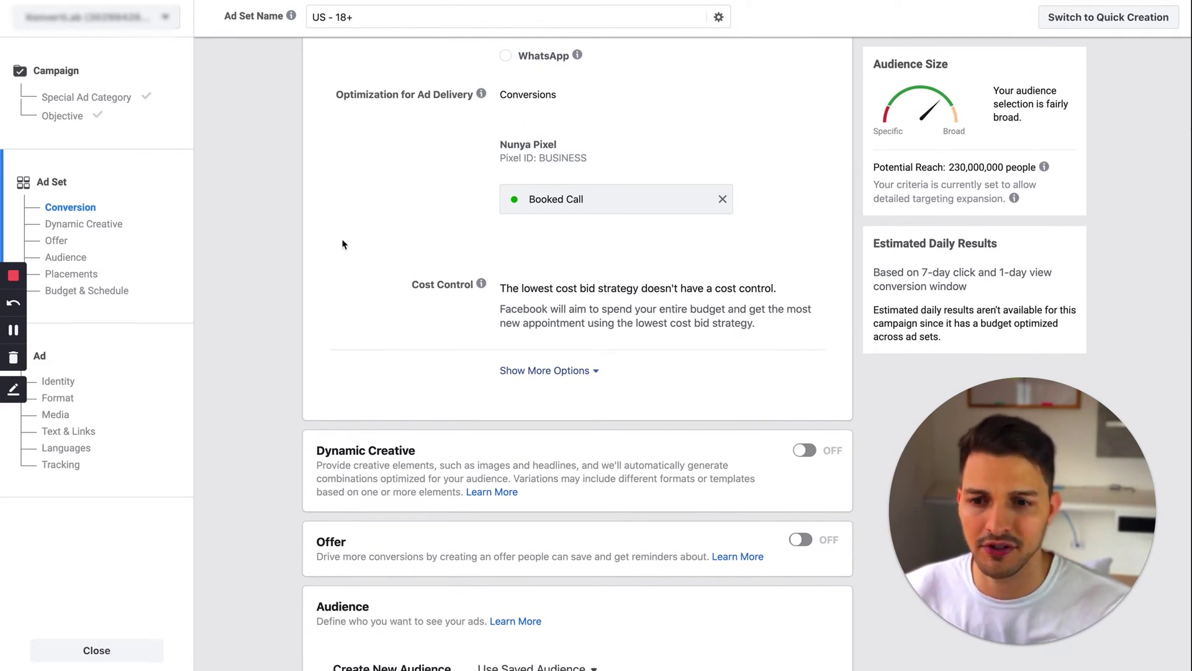
scroll(307, 250, "down", 2)
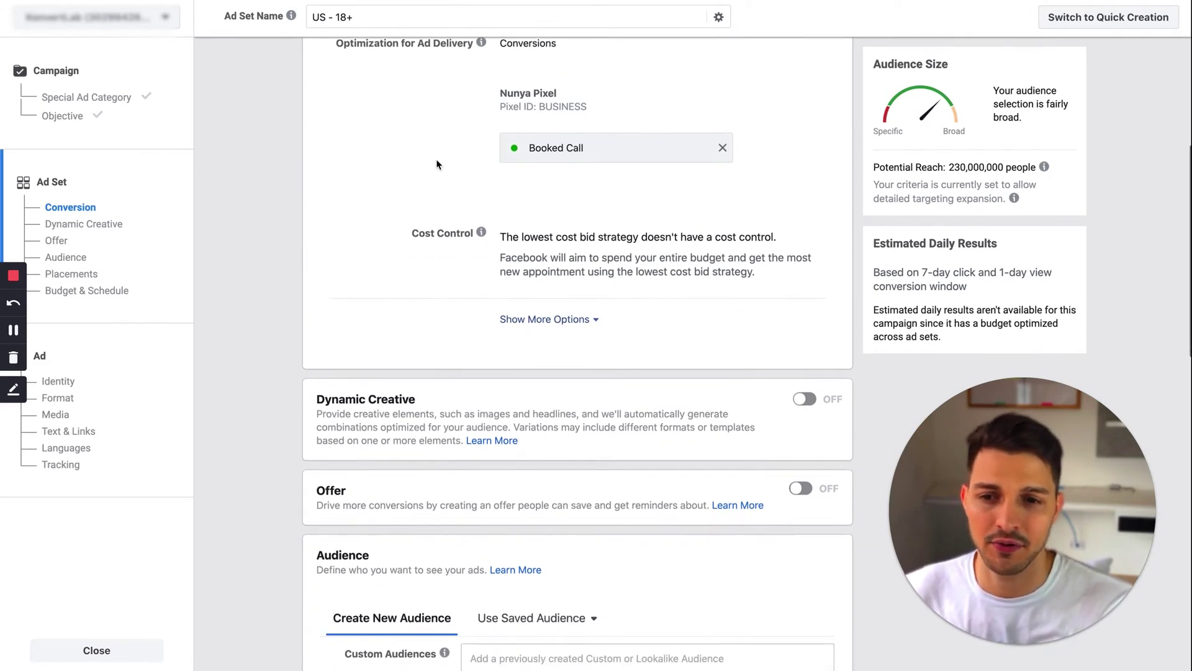
scroll(210, 380, "down", 4)
scroll(212, 384, "down", 3)
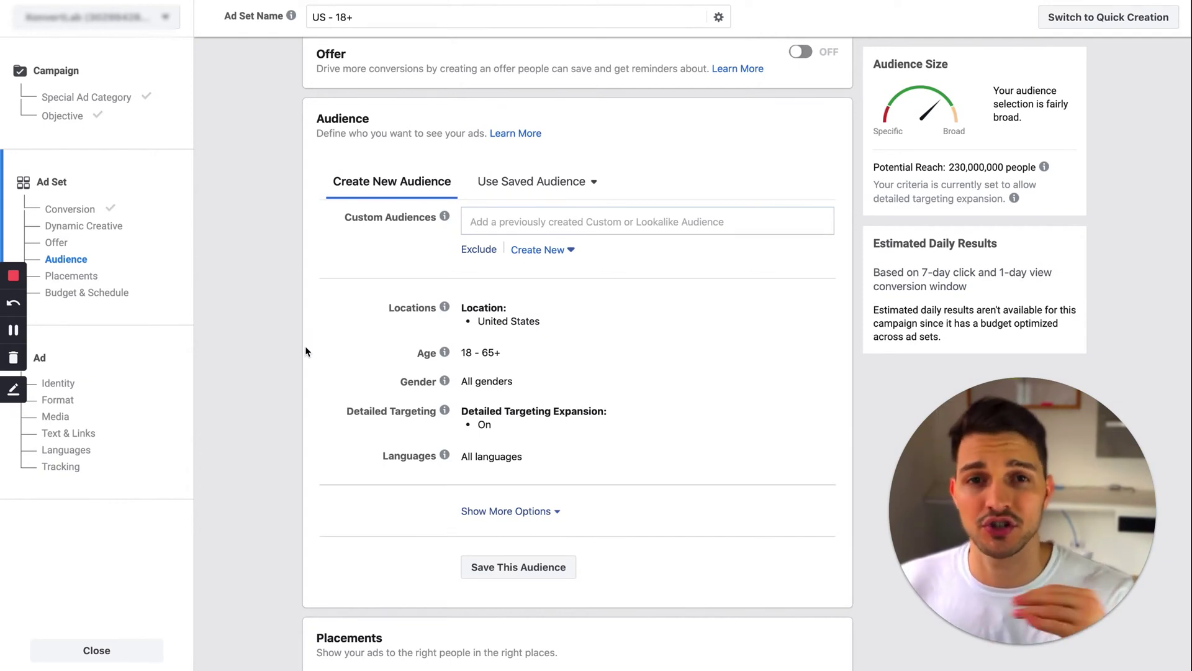
mouse_move(285, 249)
left_mouse_down()
mouse_move(205, 506)
mouse_move(304, 561)
mouse_move(277, 237)
mouse_move(359, 161)
left_mouse_up()
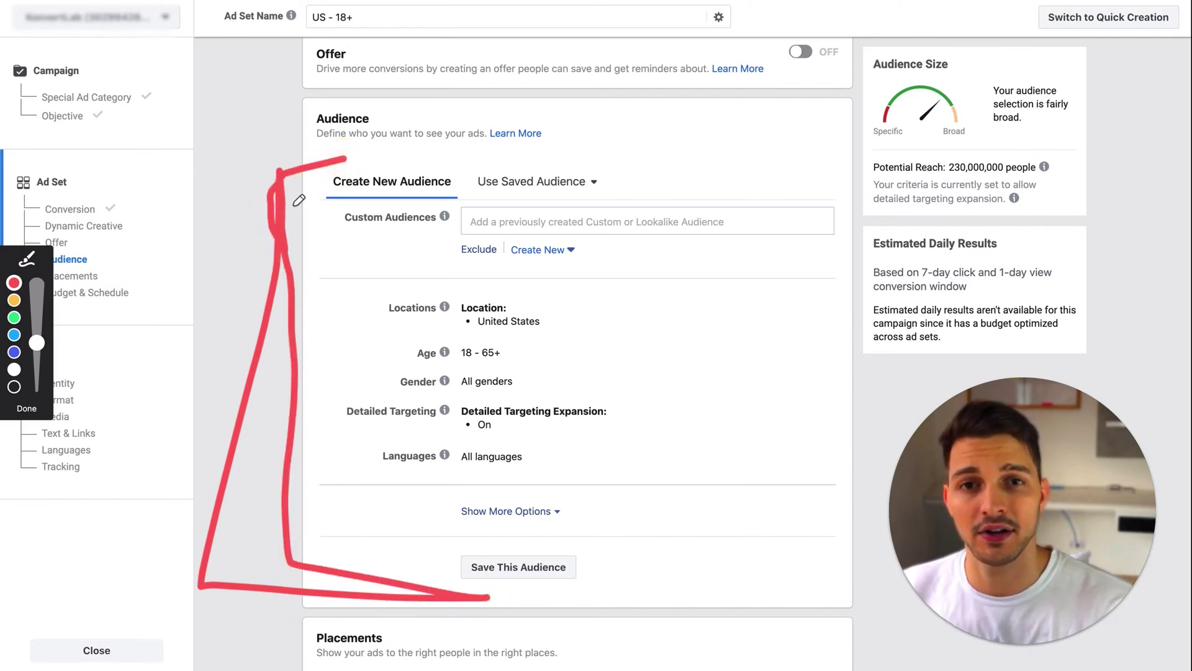
left_click(27, 408)
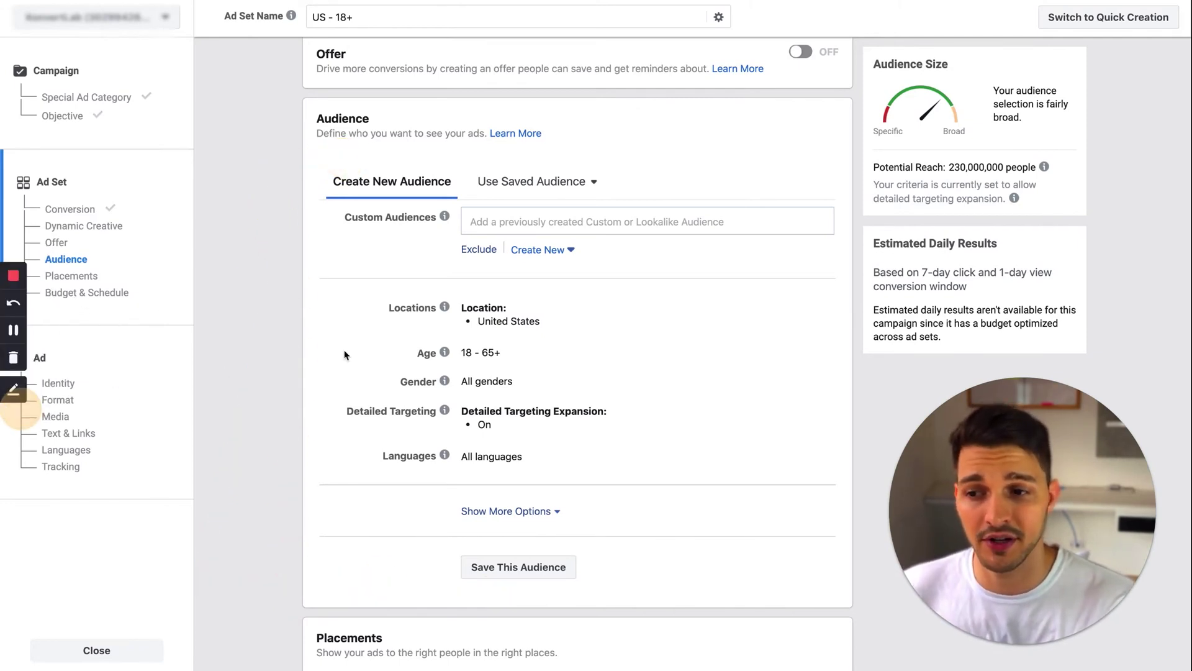
left_click(353, 349)
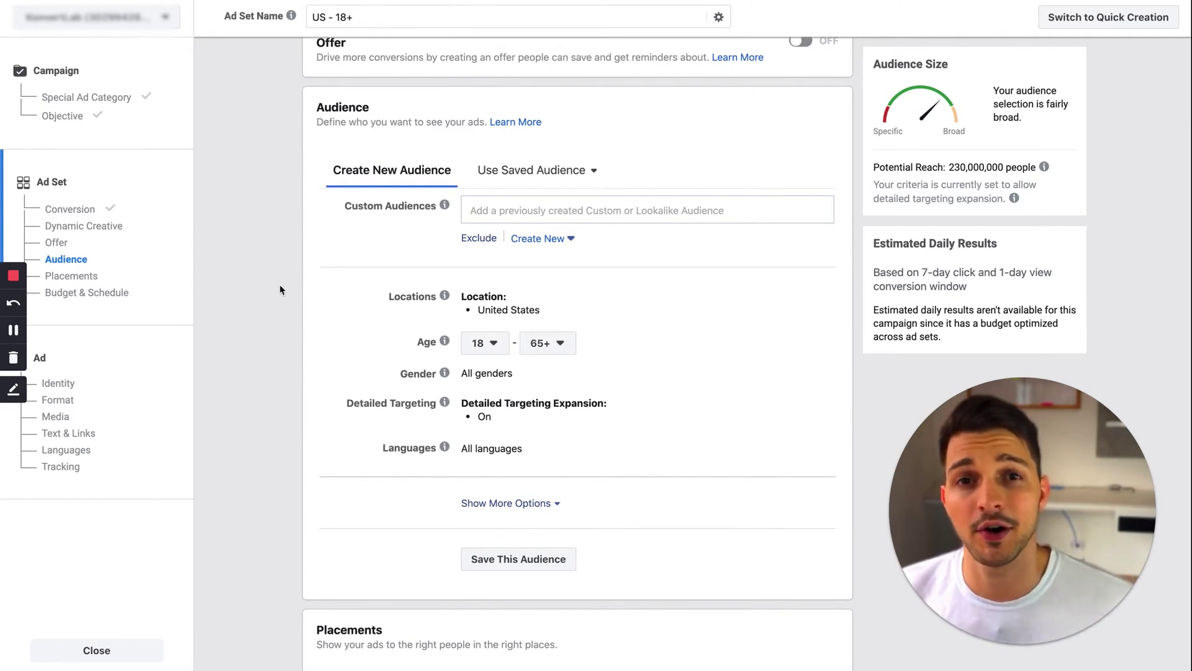
Set the audience age range to 20 through 50
left_click(473, 345)
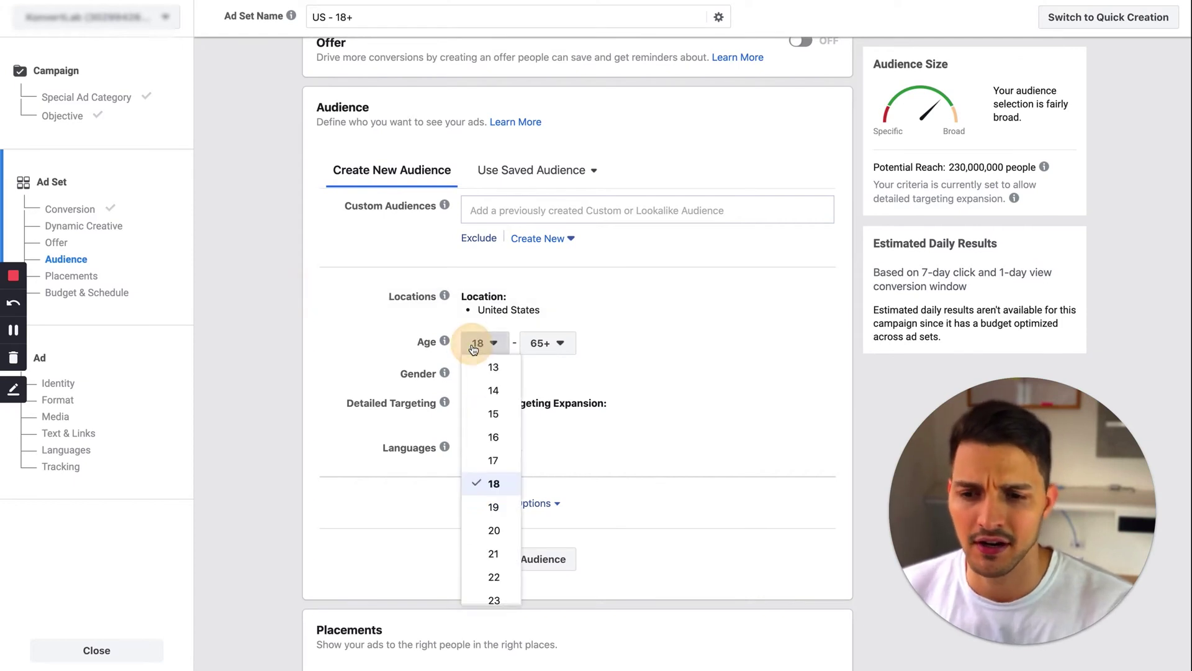
scroll(492, 478, "down", 2)
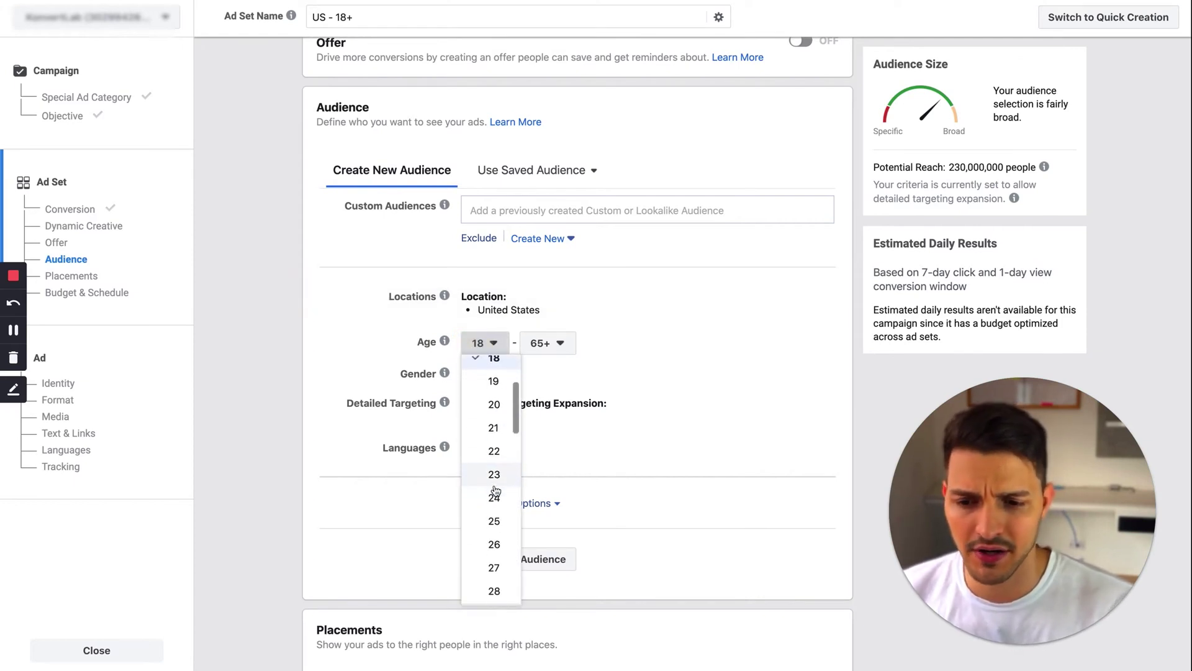
left_click(493, 403)
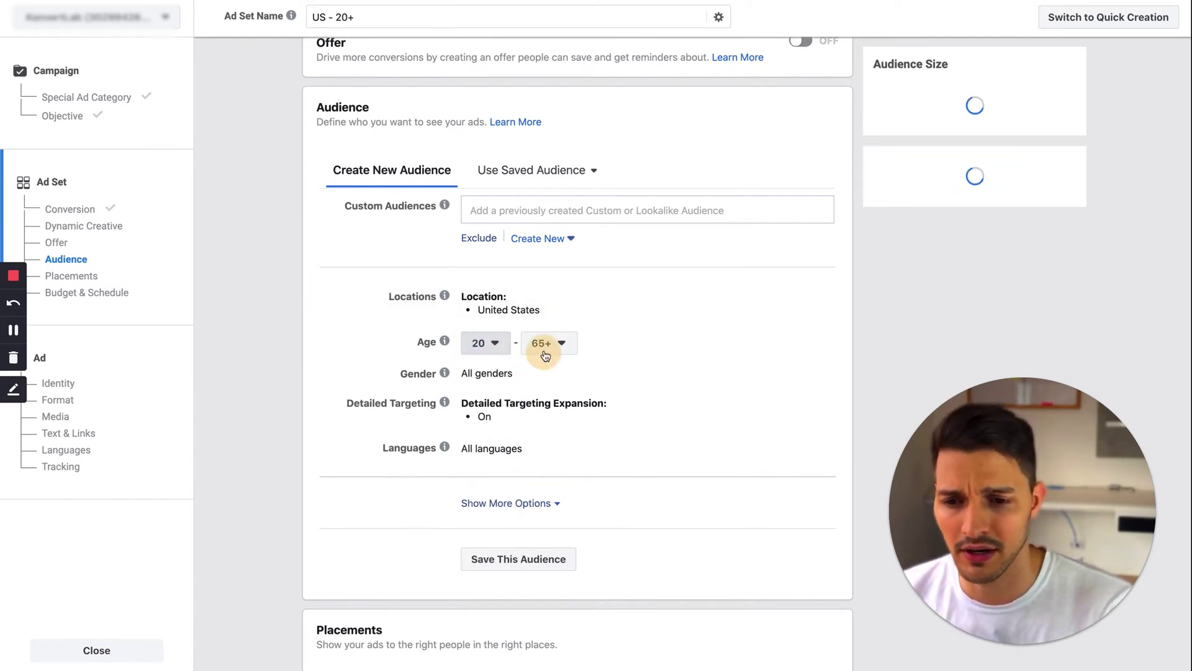
left_click(544, 352)
scroll(556, 496, "up", 4)
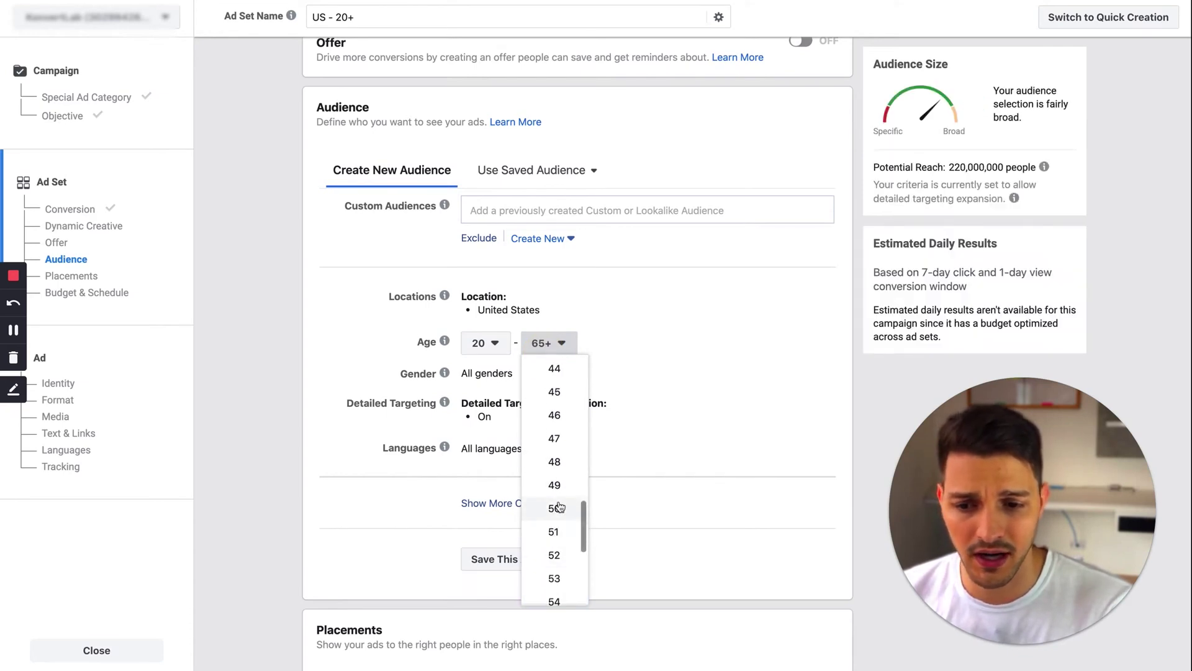
left_click(556, 508)
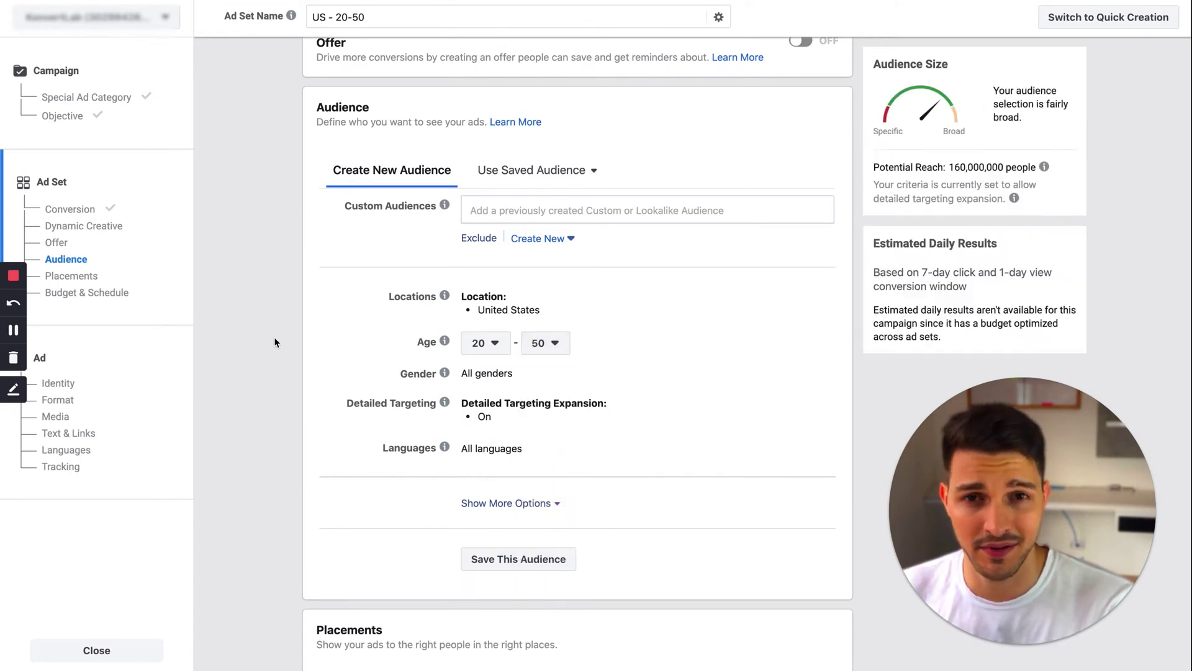
Change the gender setting to target men only
mouse_move(794, 375)
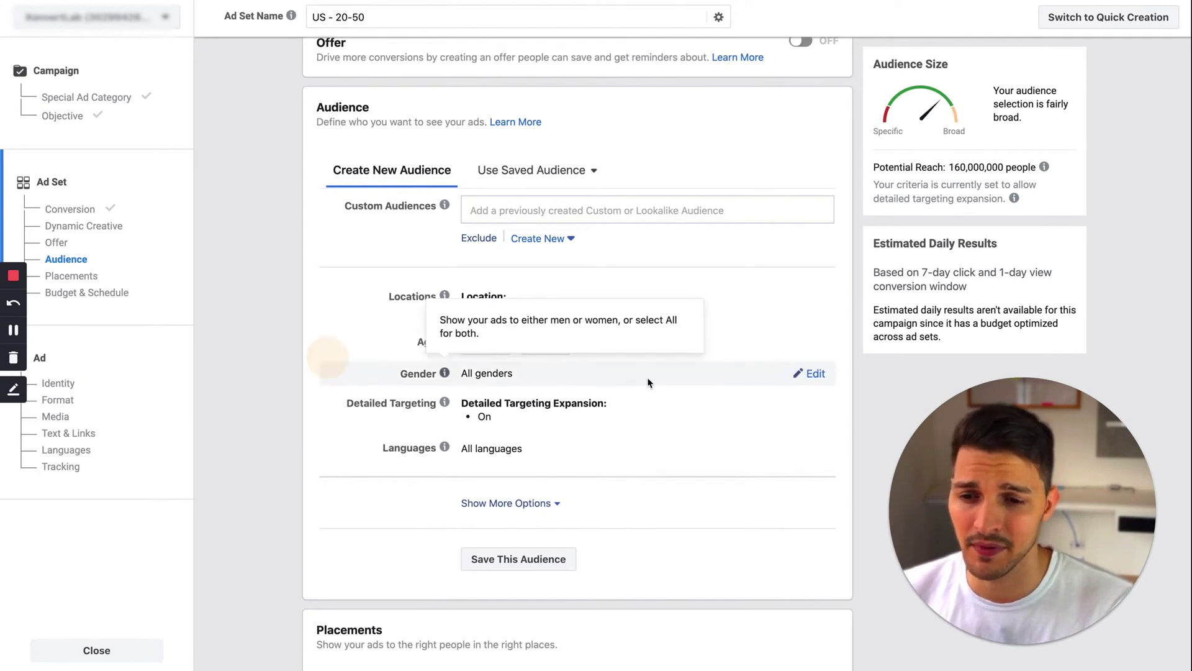
mouse_move(439, 373)
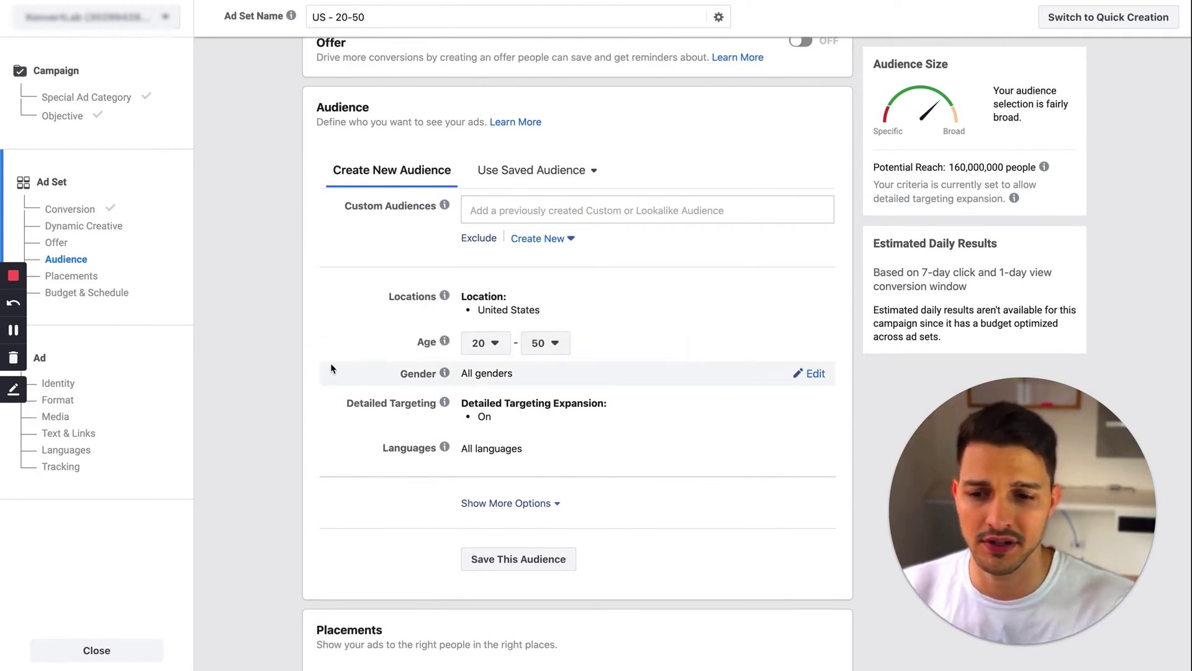
left_click(803, 374)
left_click(520, 380)
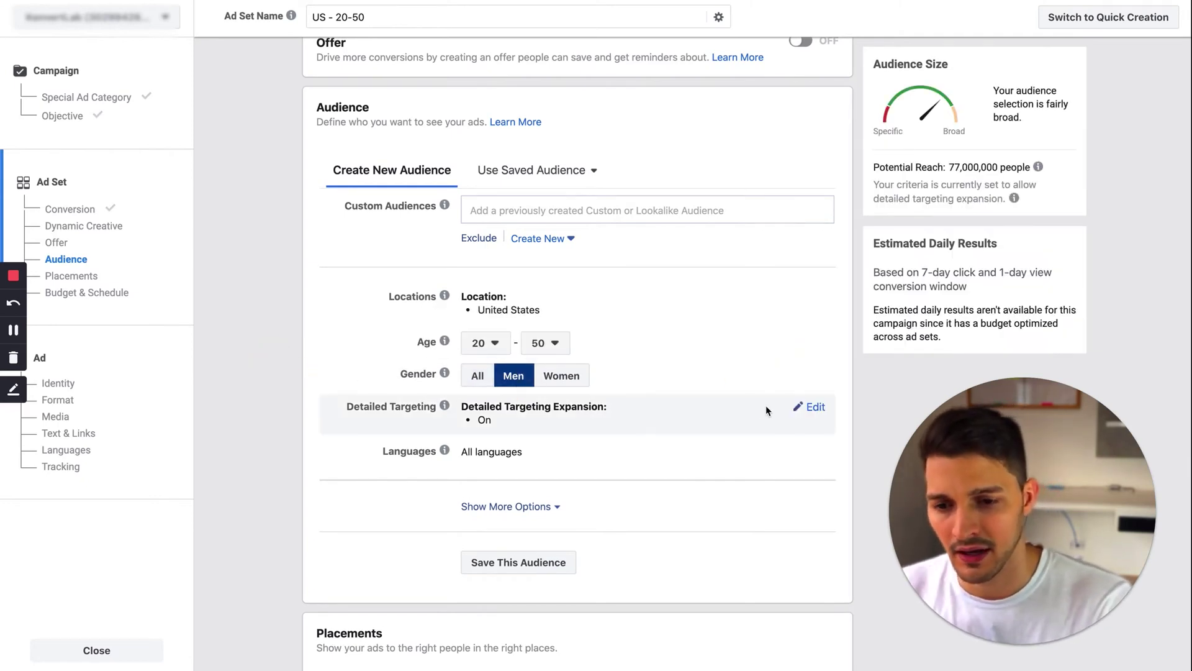
Turn off Detailed Targeting Expansion in the detailed targeting editor
left_click(816, 407)
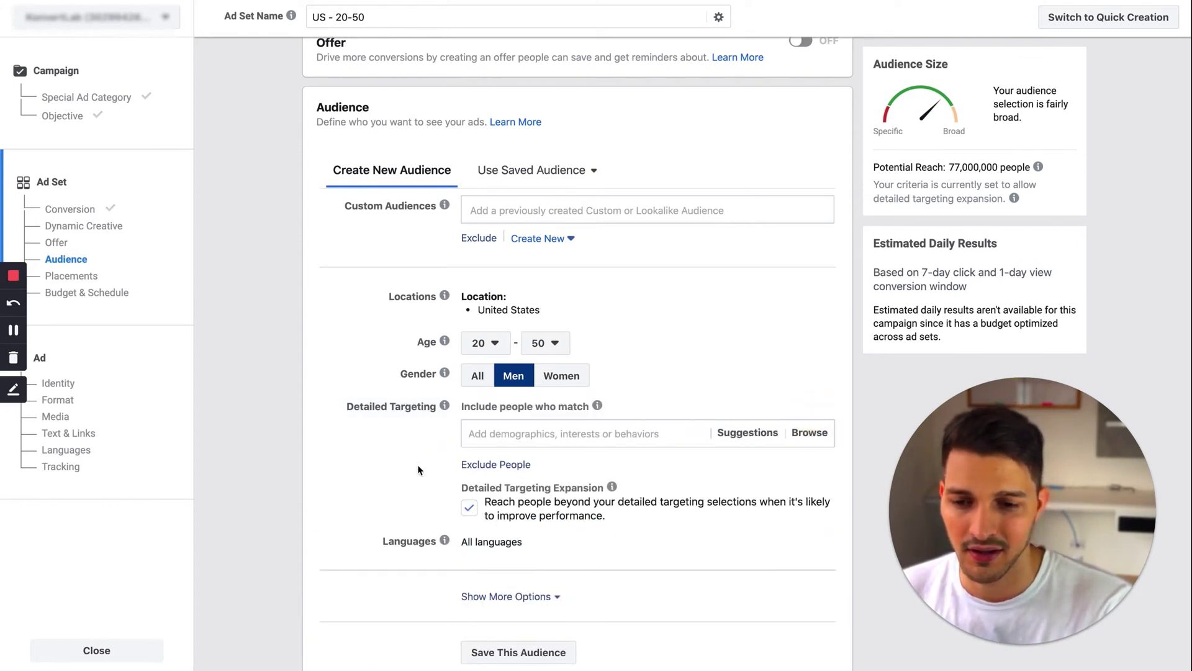
left_click(470, 510)
scroll(471, 511, "down", 1)
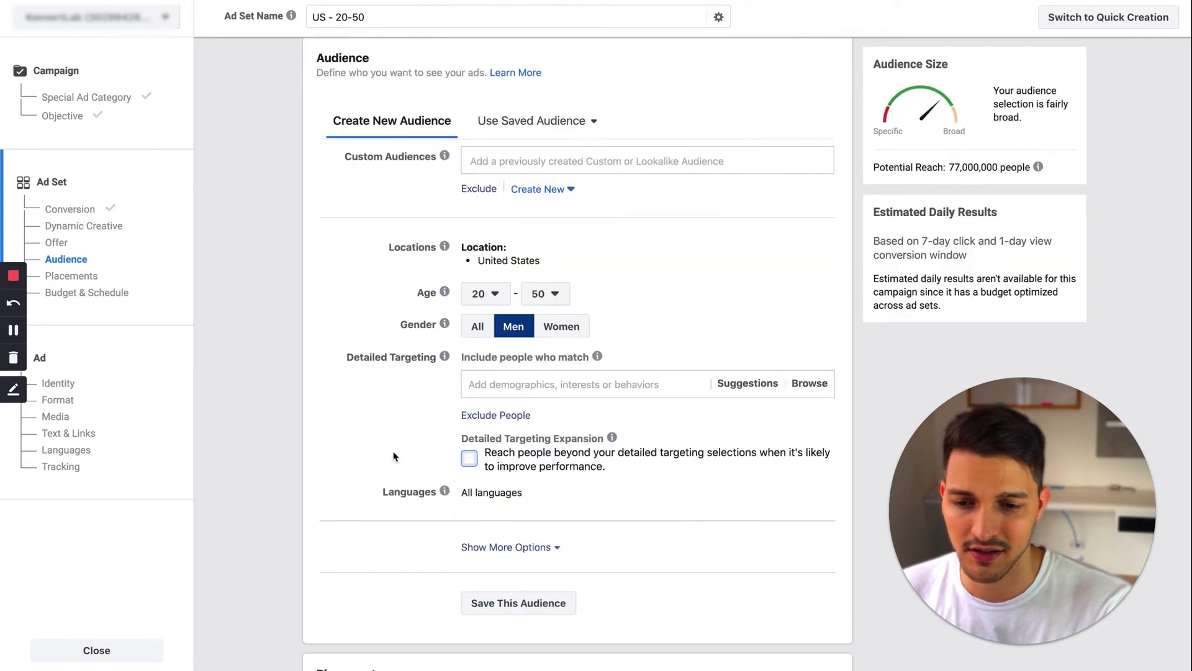
left_click(312, 414)
Add Gordon Ramsay as a detailed targeting interest
scroll(308, 408, "down", 1)
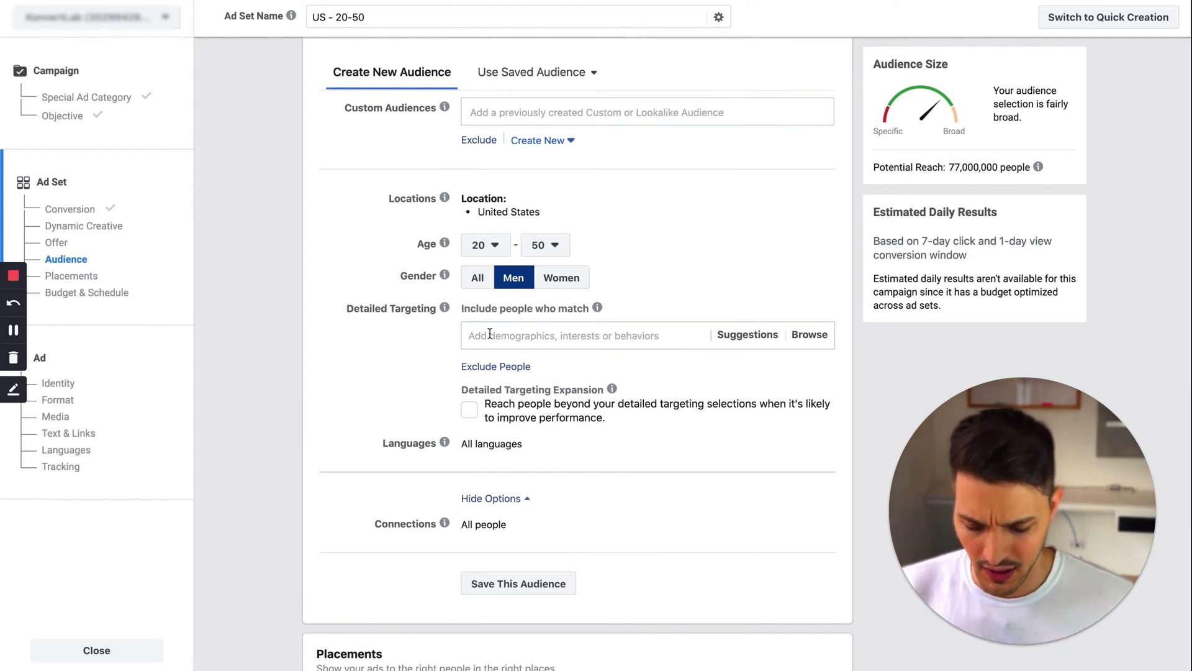
type("g")
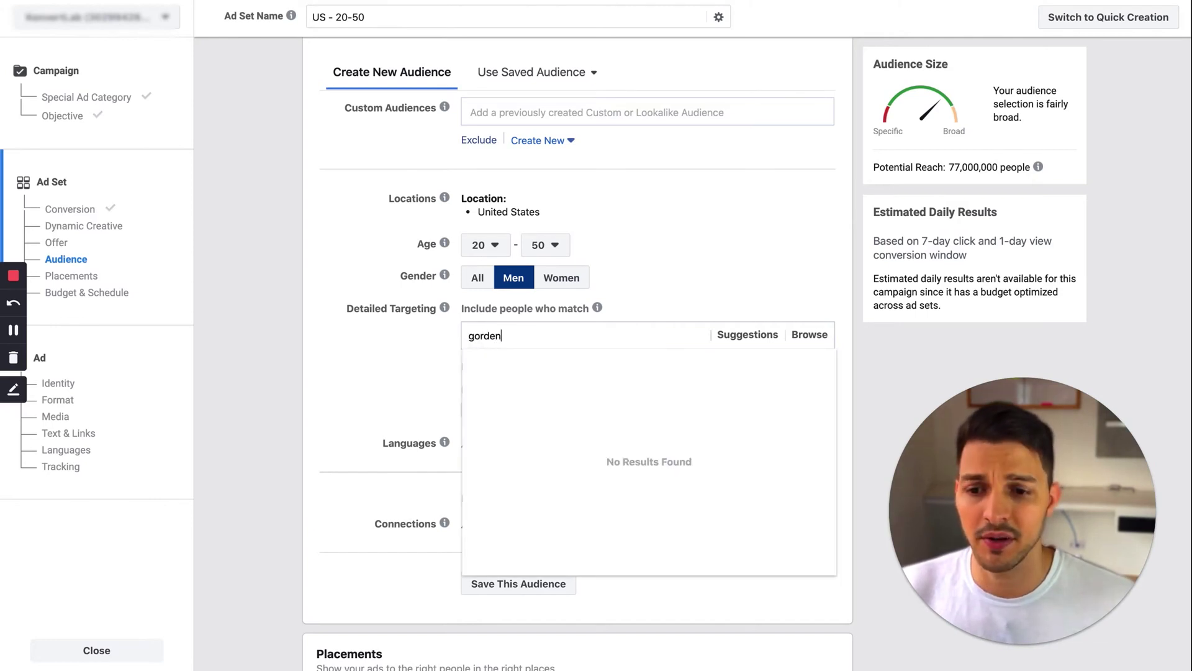
type("ordon ramsay")
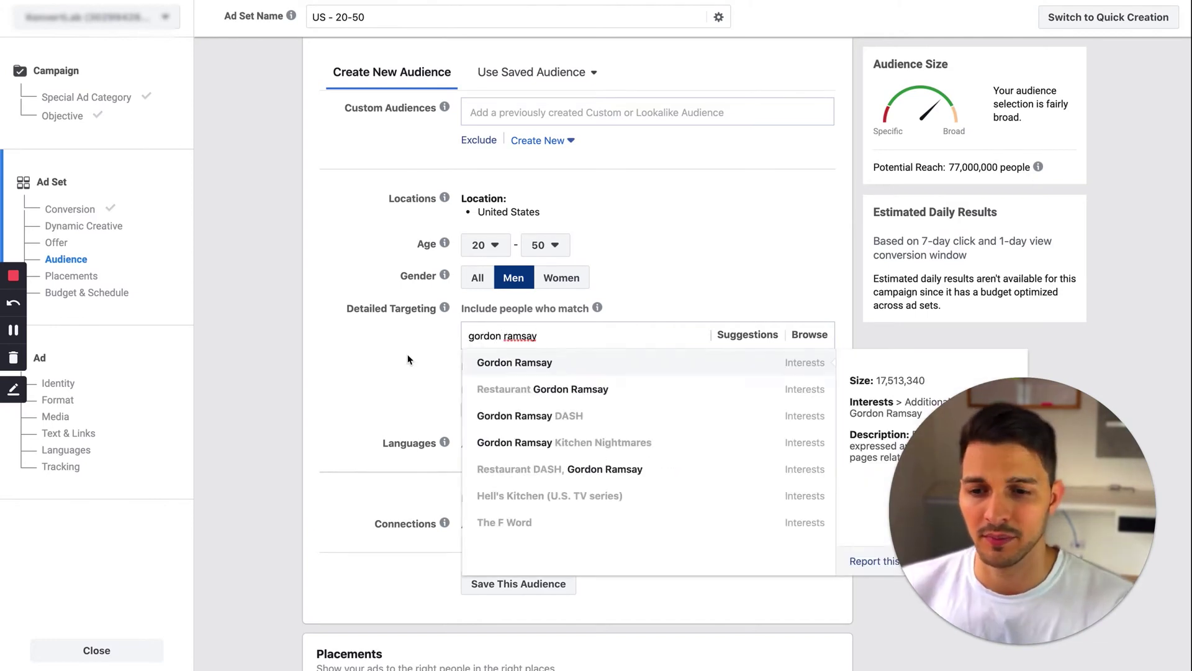
left_click(645, 369)
scroll(398, 338, "down", 1)
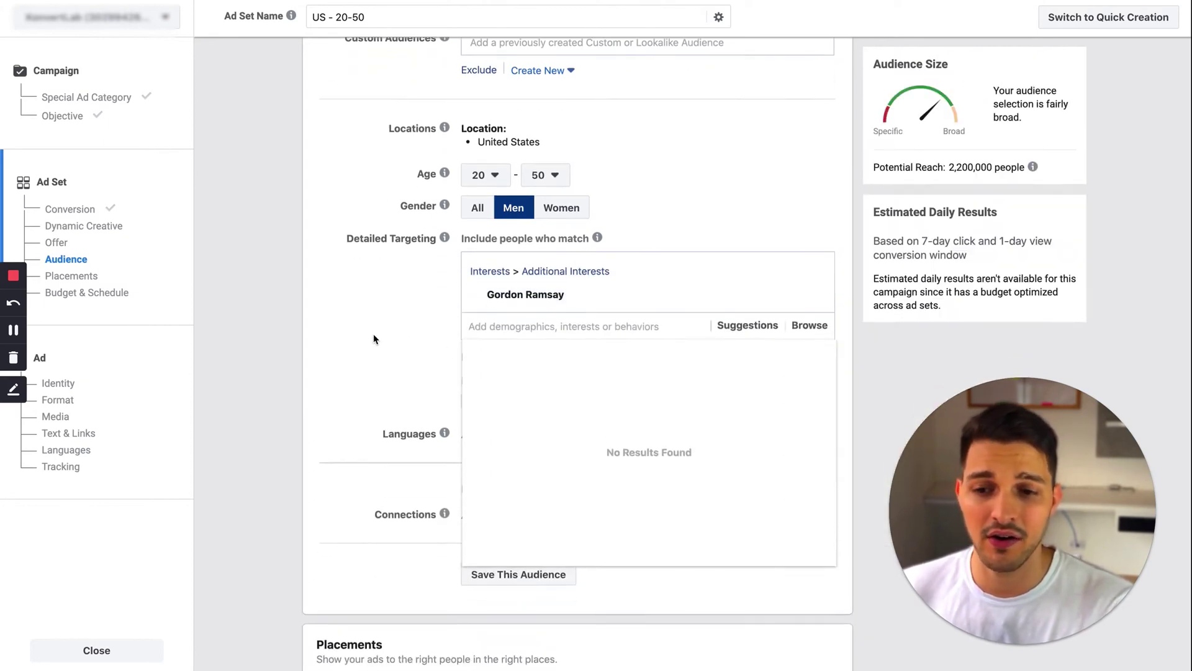
left_click(375, 332)
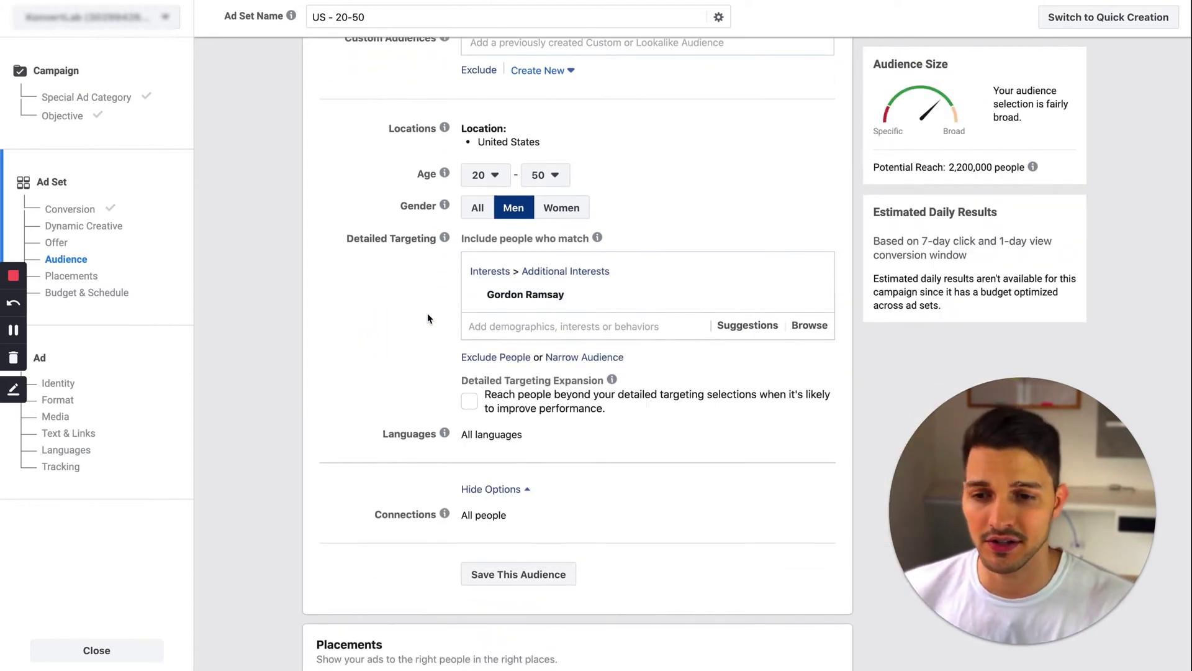
Add Top Chef, Chopped (TV series) and sous chef as further interests
mouse_move(521, 299)
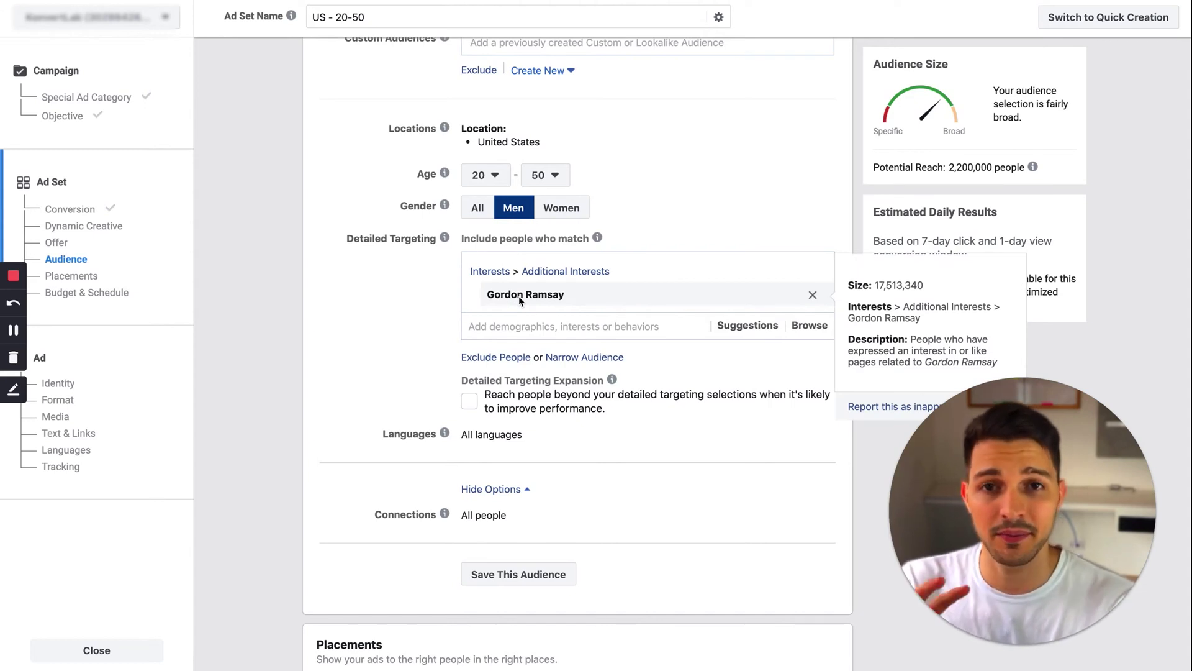
type("Top Chef")
scroll(525, 323, "down", 1)
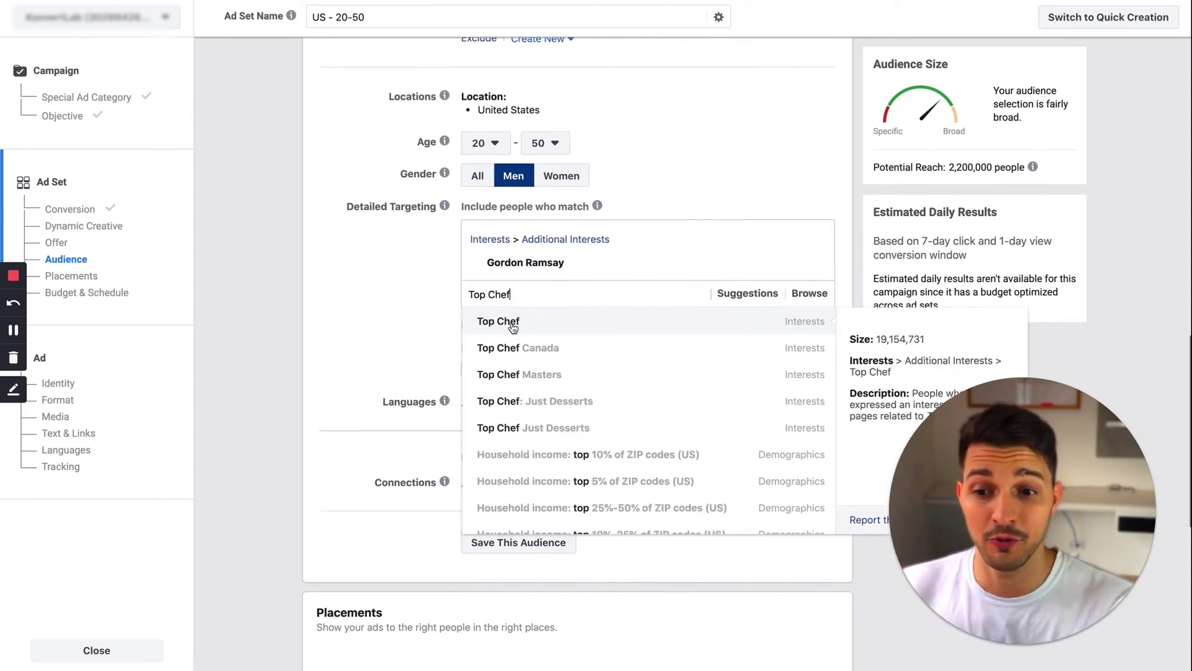
left_click(526, 324)
type("Chopped")
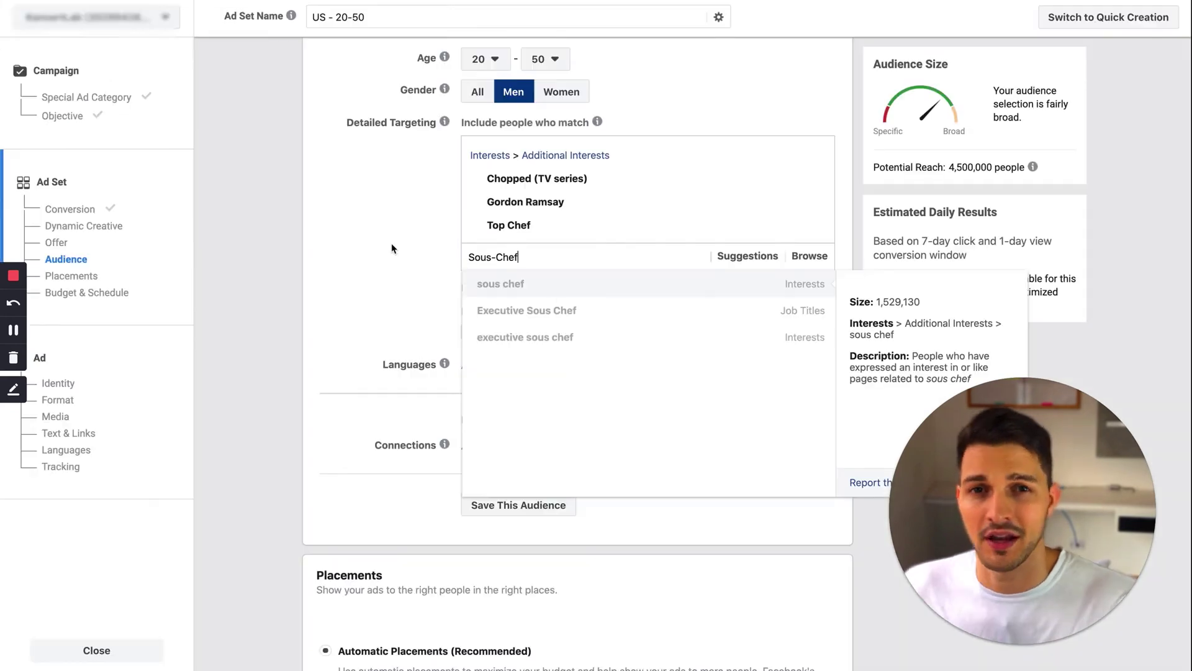
left_click(503, 287)
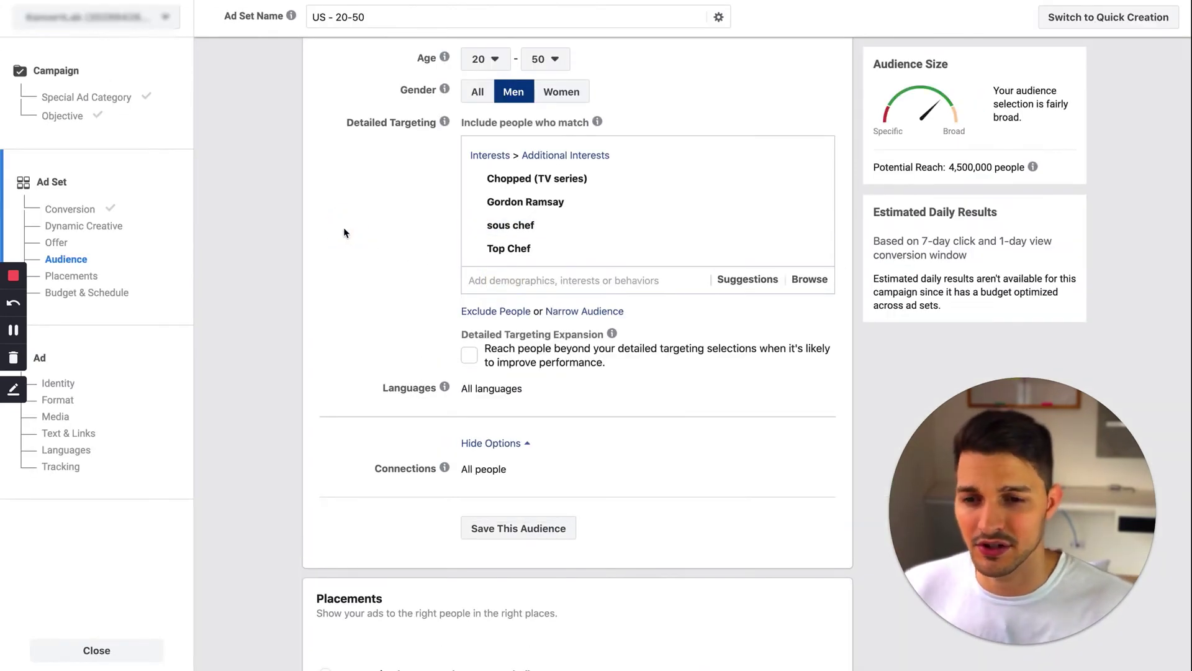
scroll(344, 233, "down", 1)
scroll(344, 229, "up", 1)
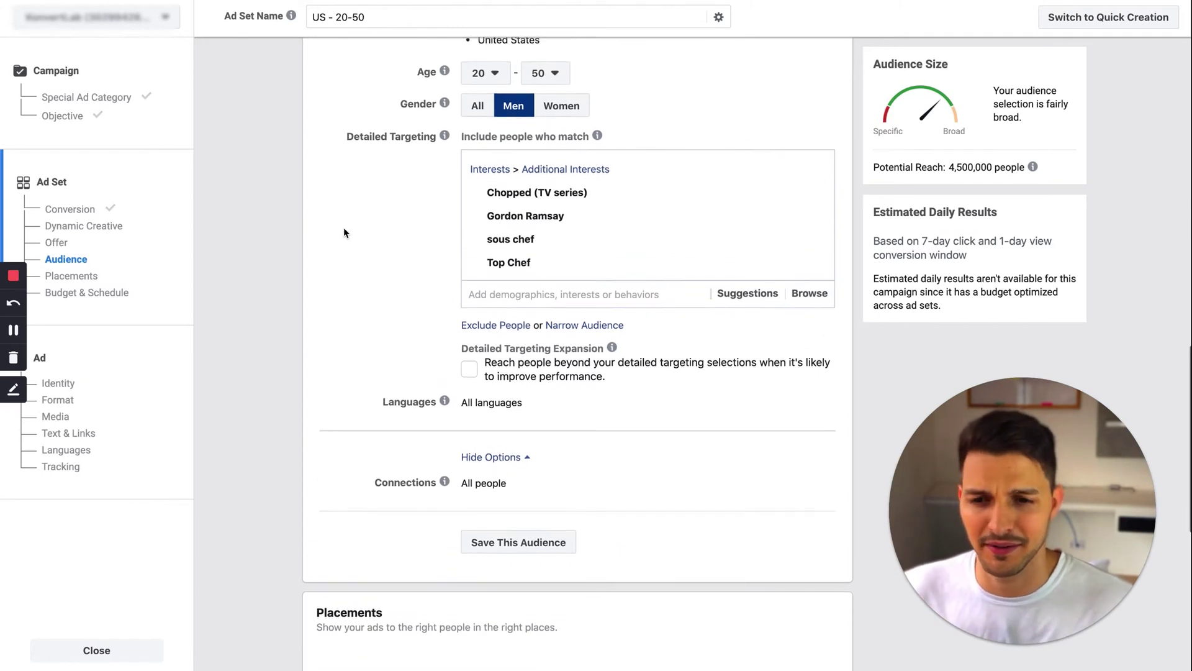
scroll(344, 229, "up", 1)
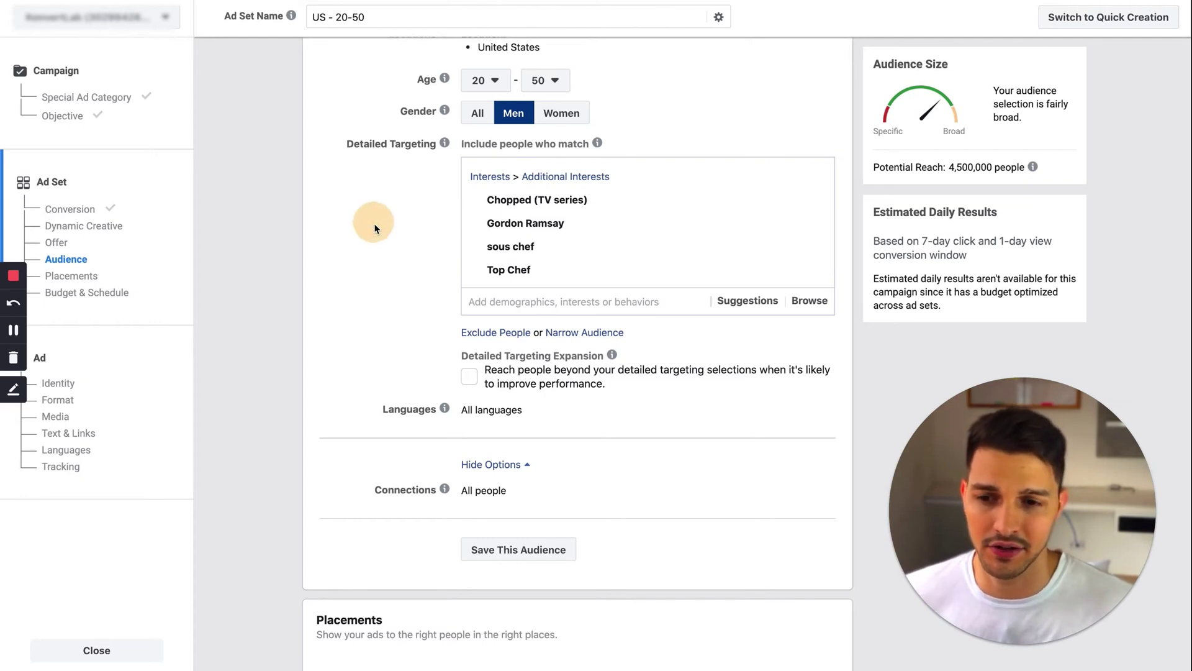
mouse_move(781, 267)
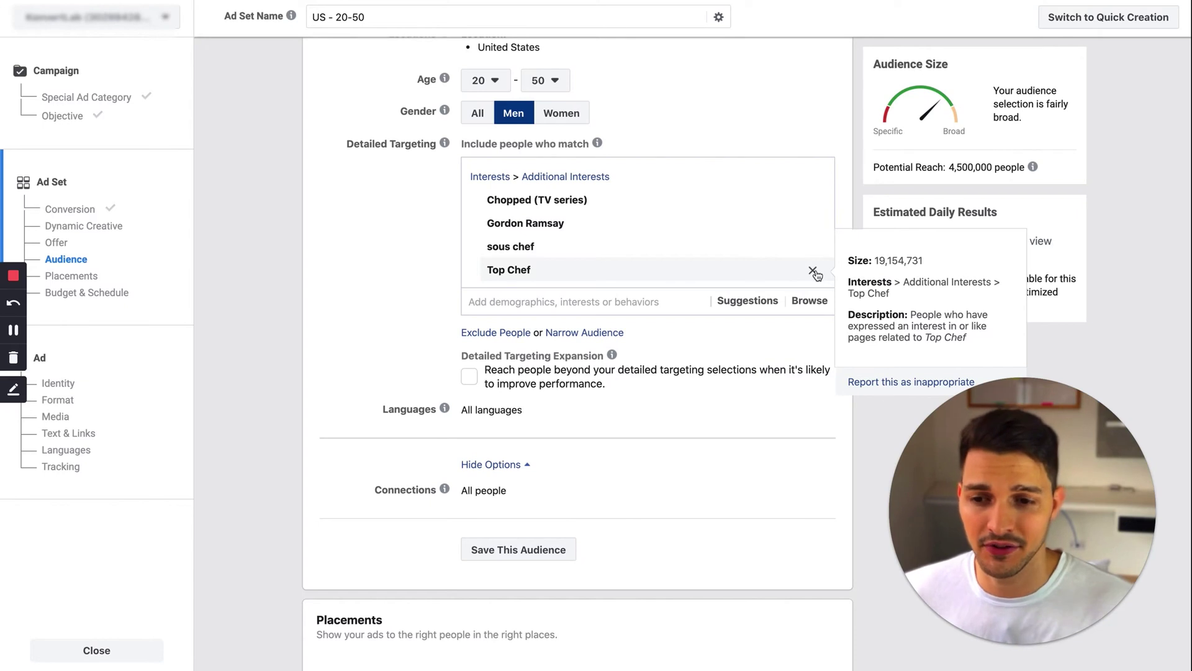
Remove the Chopped and Gordon Ramsay interests and add an empty Exclude People box
mouse_move(819, 202)
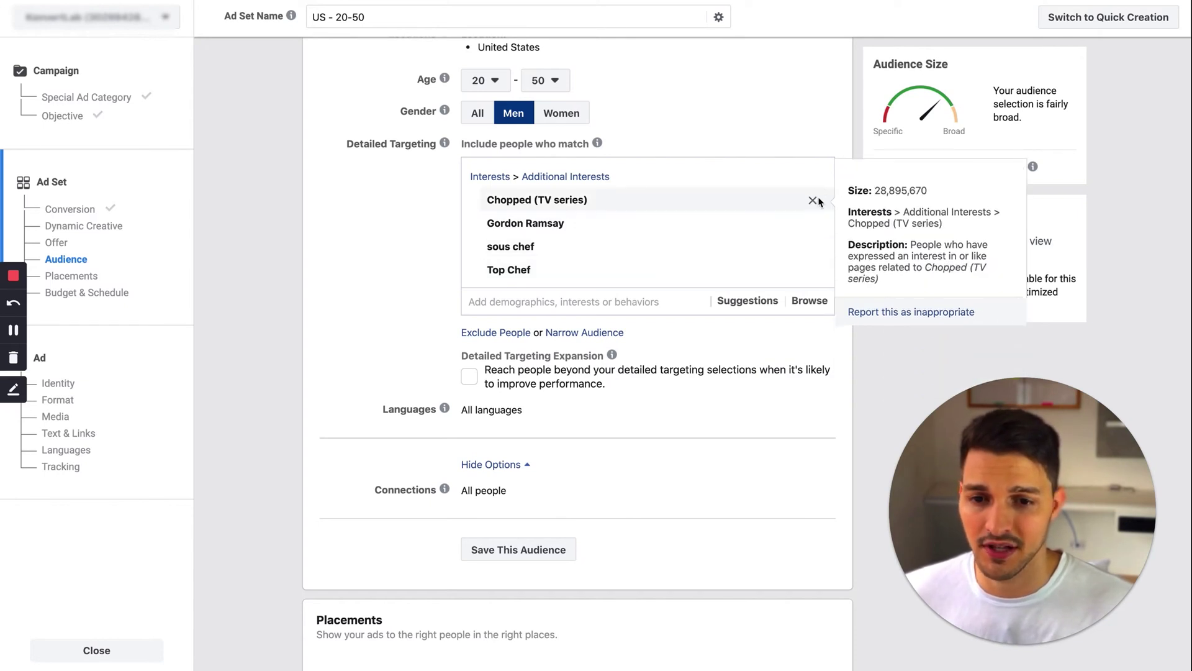
mouse_move(815, 229)
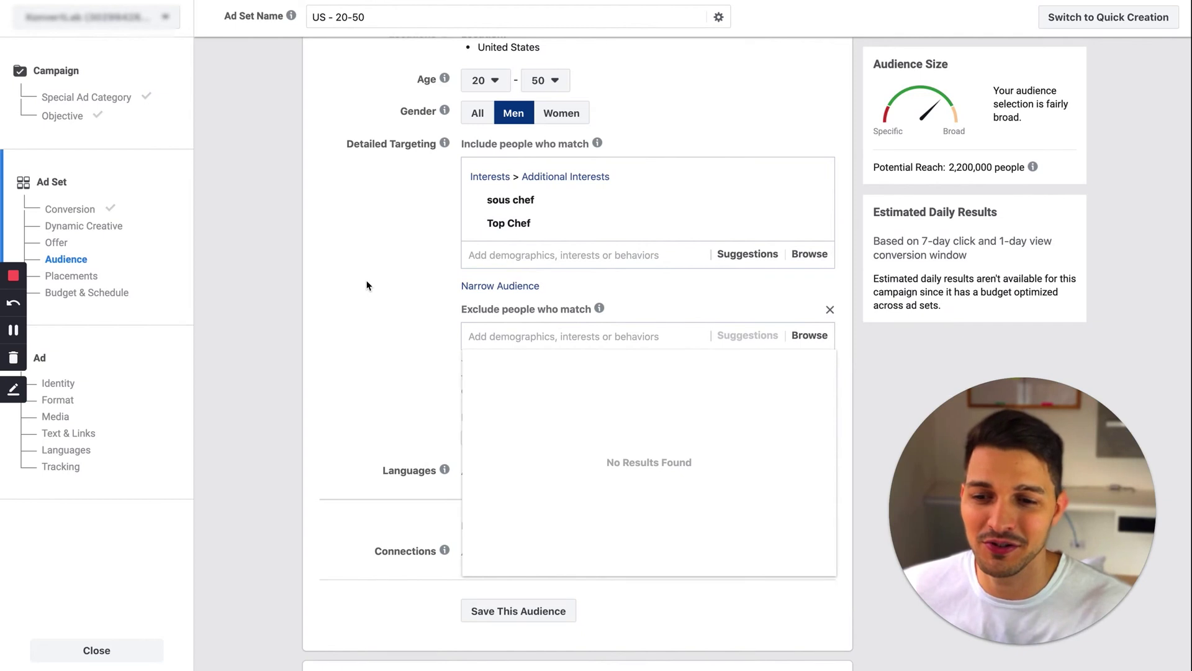
left_click(367, 285)
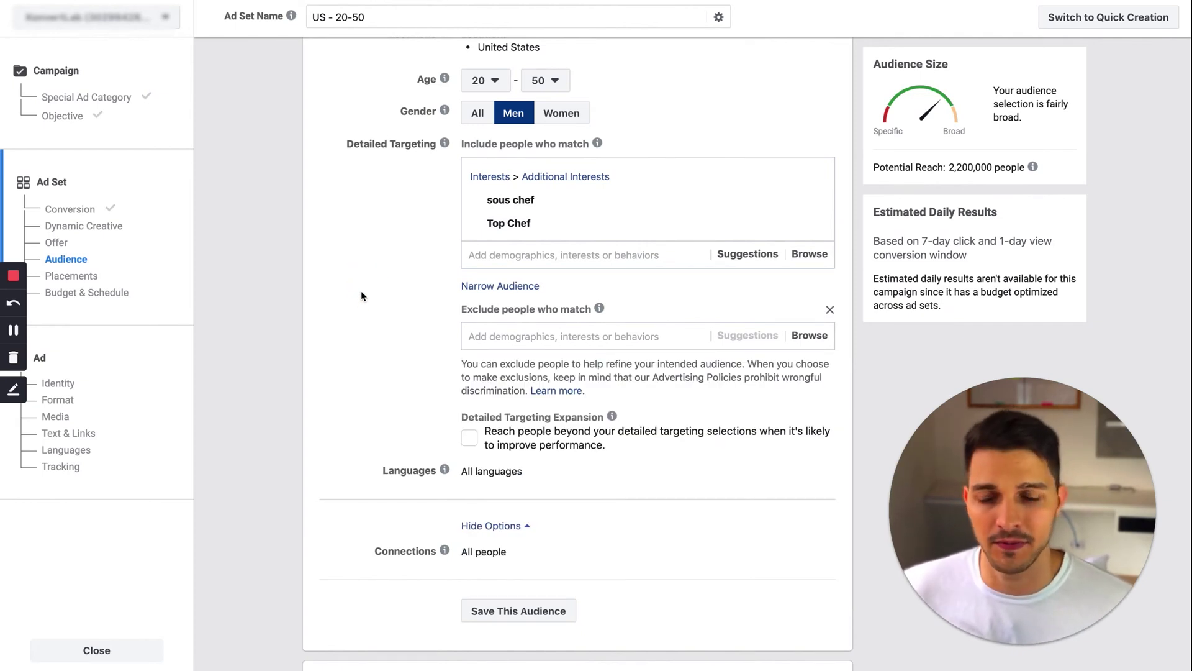
left_click(359, 305)
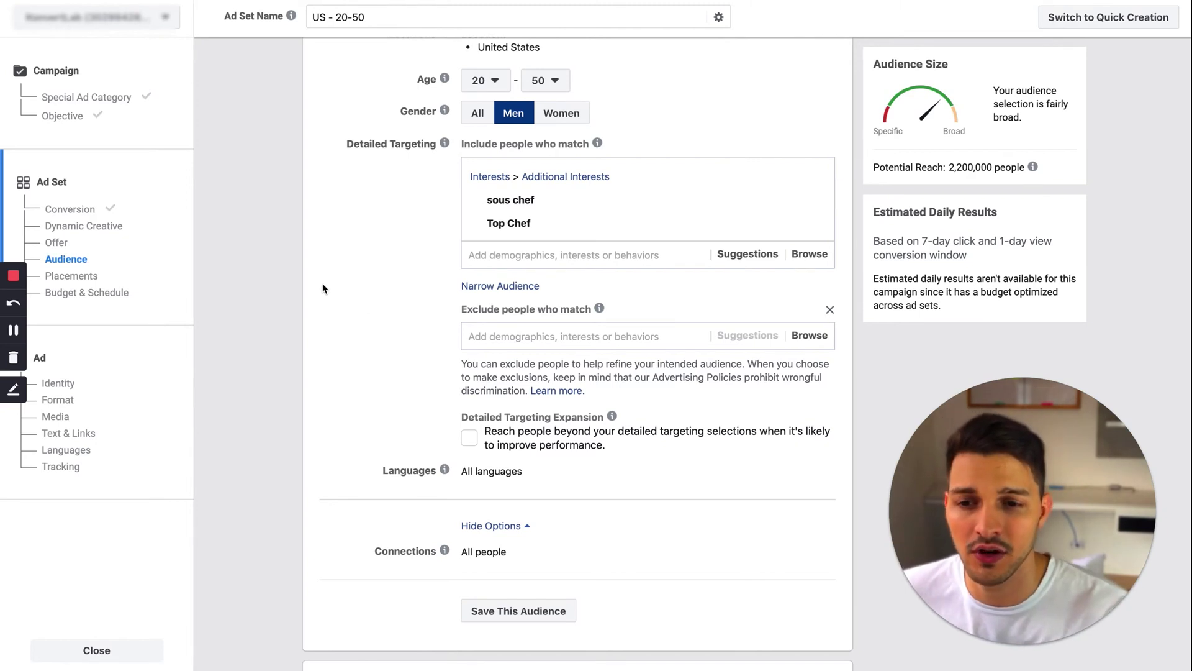
mouse_move(511, 218)
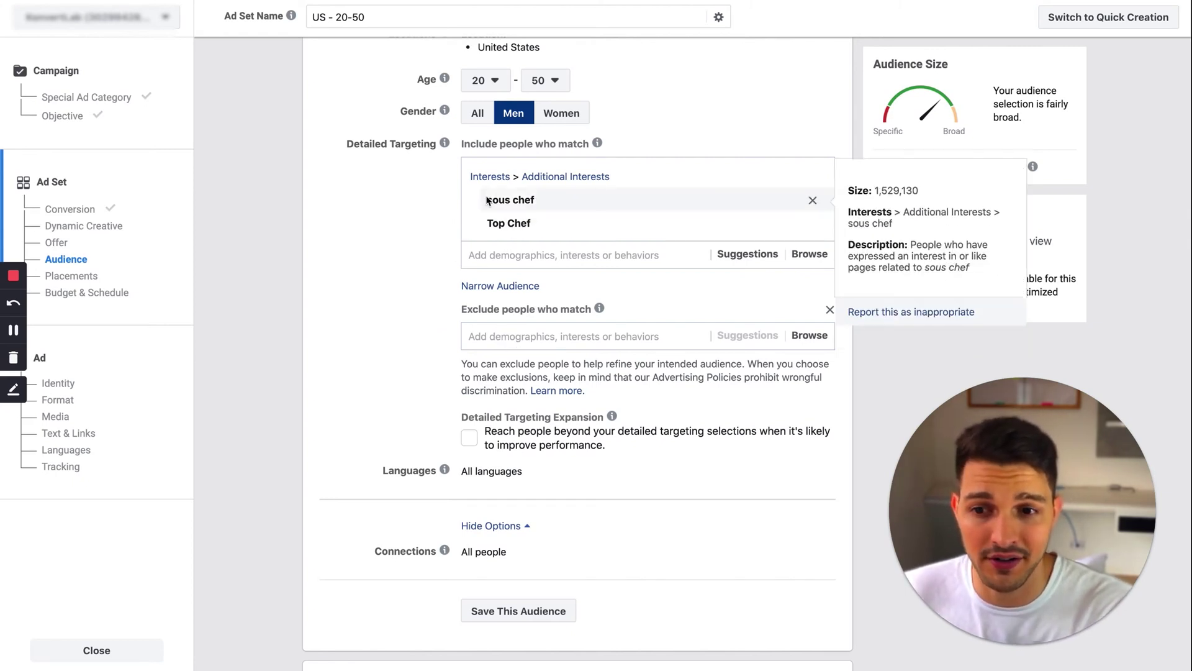
Search 'Chef' and exclude people with the Head Chef job title and employer
left_click(497, 336)
type("Chef")
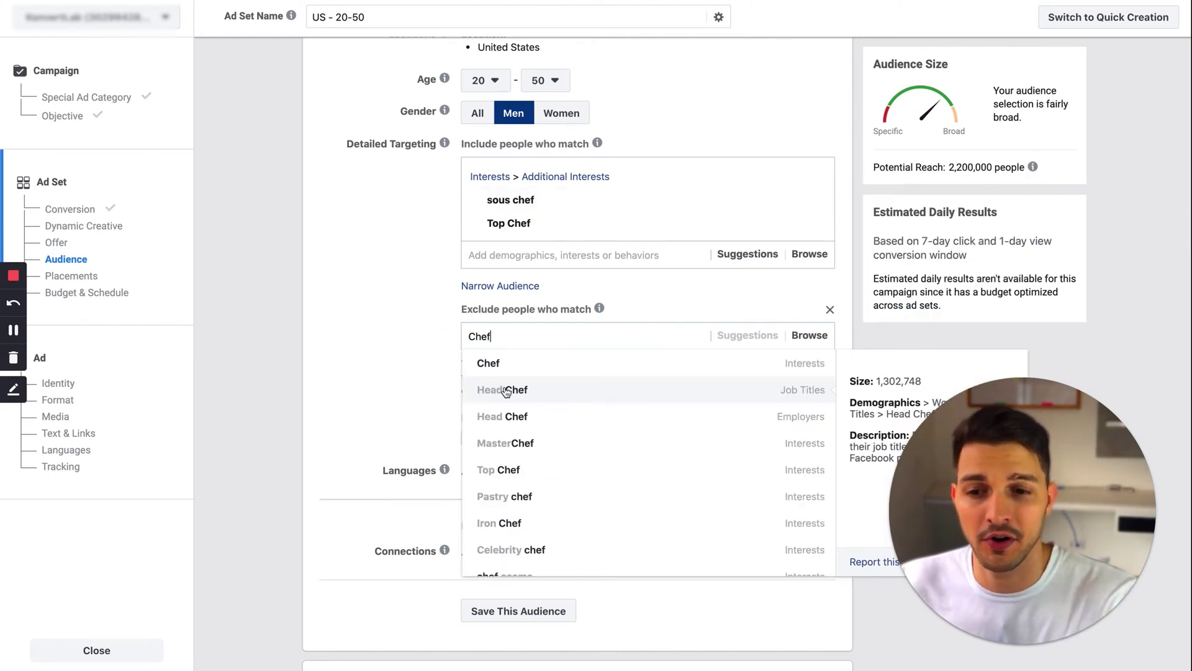
left_click(553, 395)
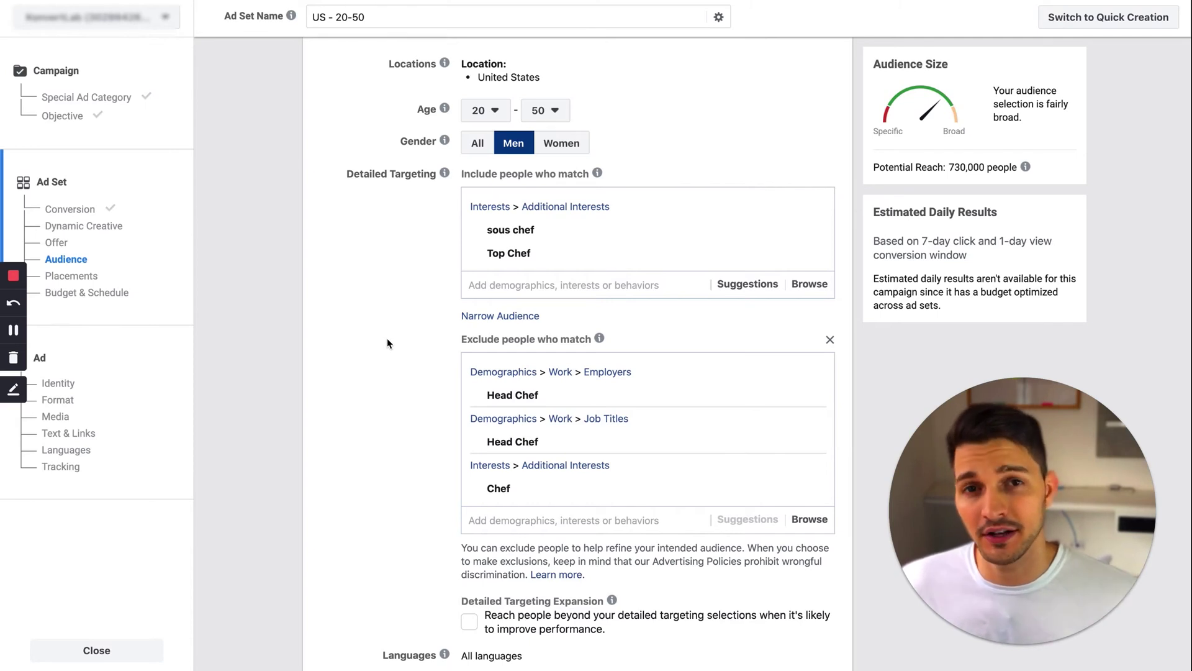
scroll(386, 343, "up", 1)
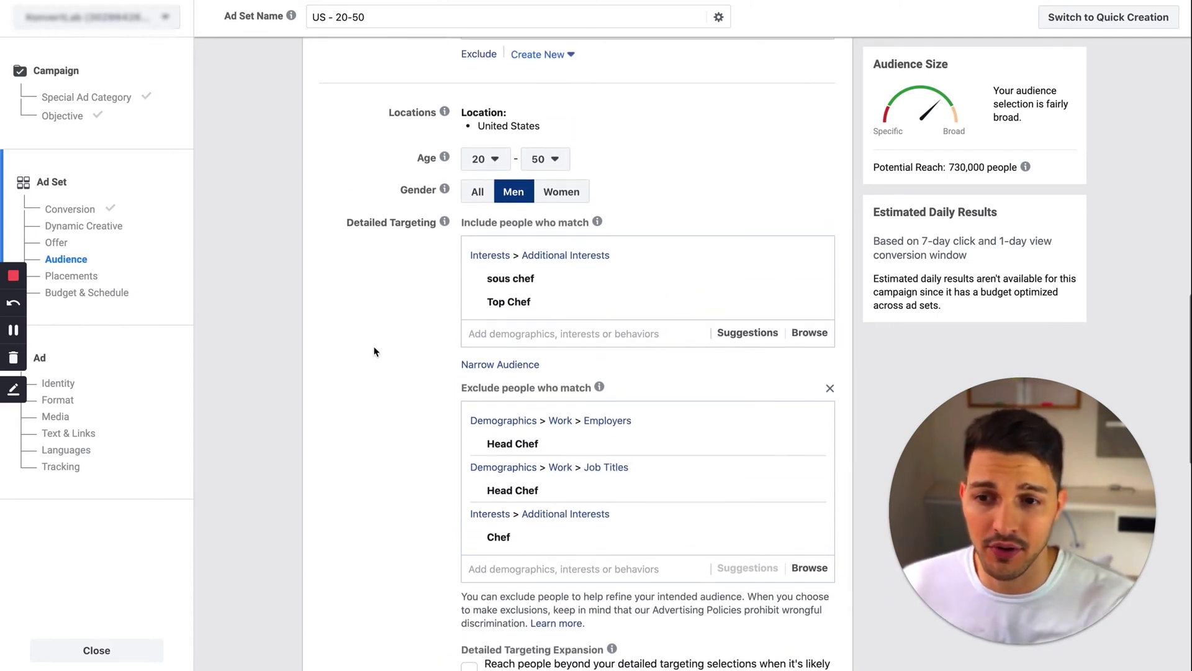
scroll(348, 341, "down", 1)
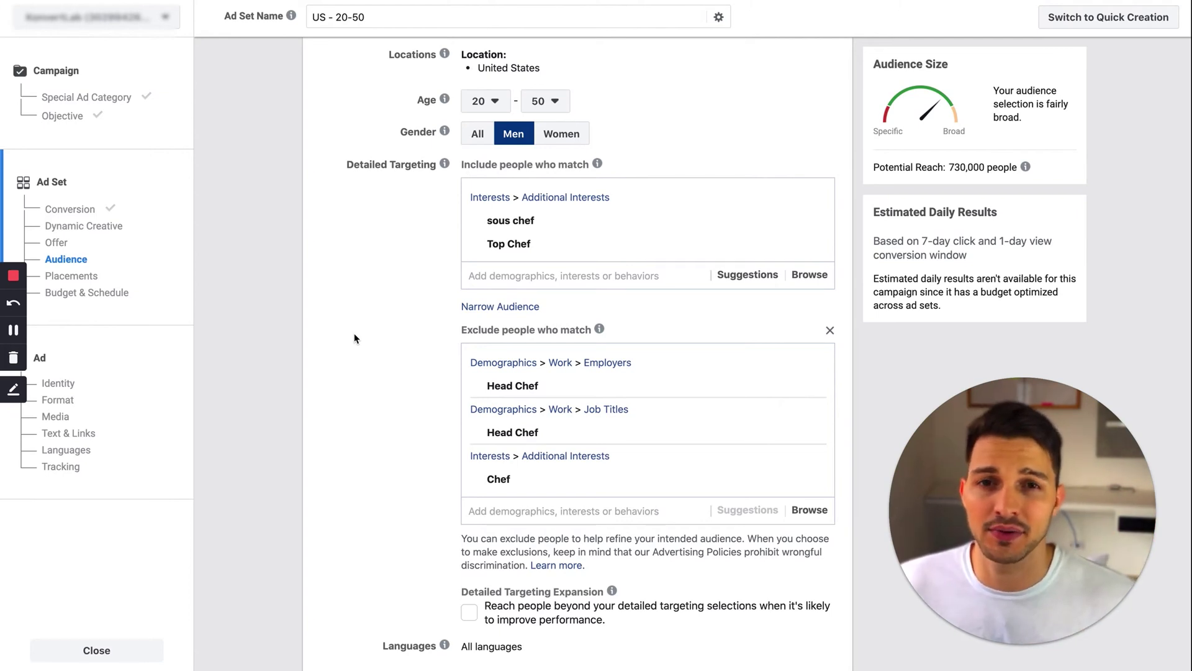
scroll(354, 338, "up", 1)
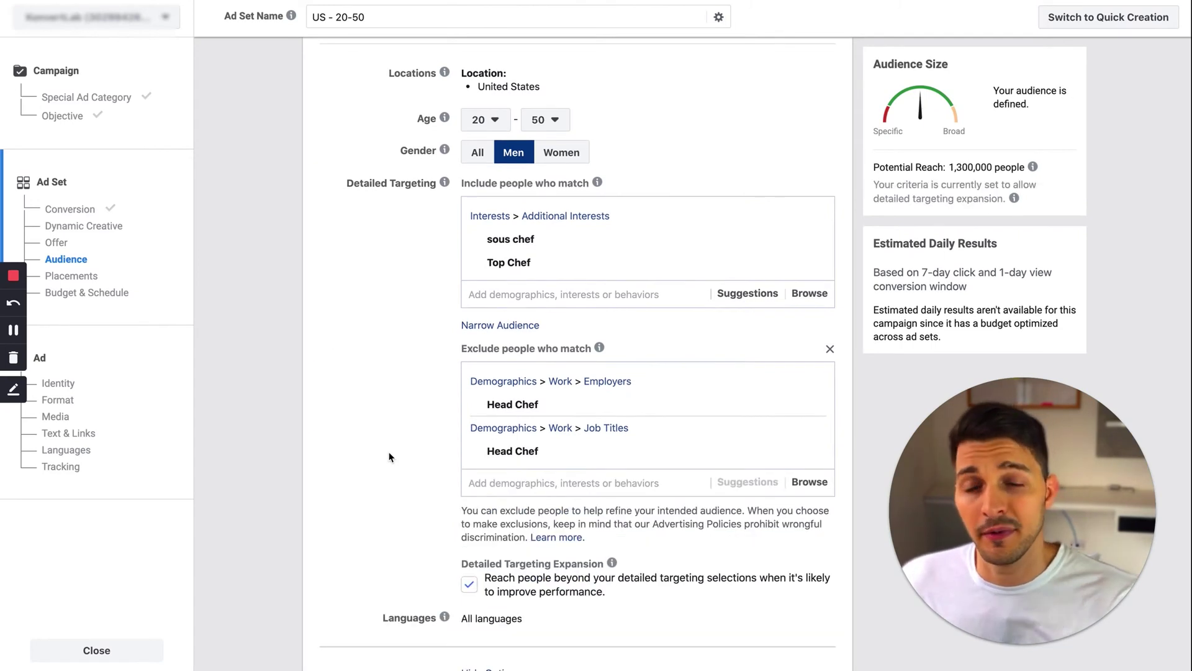
Add a narrowing layer requiring people to also be Facebook Page admins
left_click(481, 326)
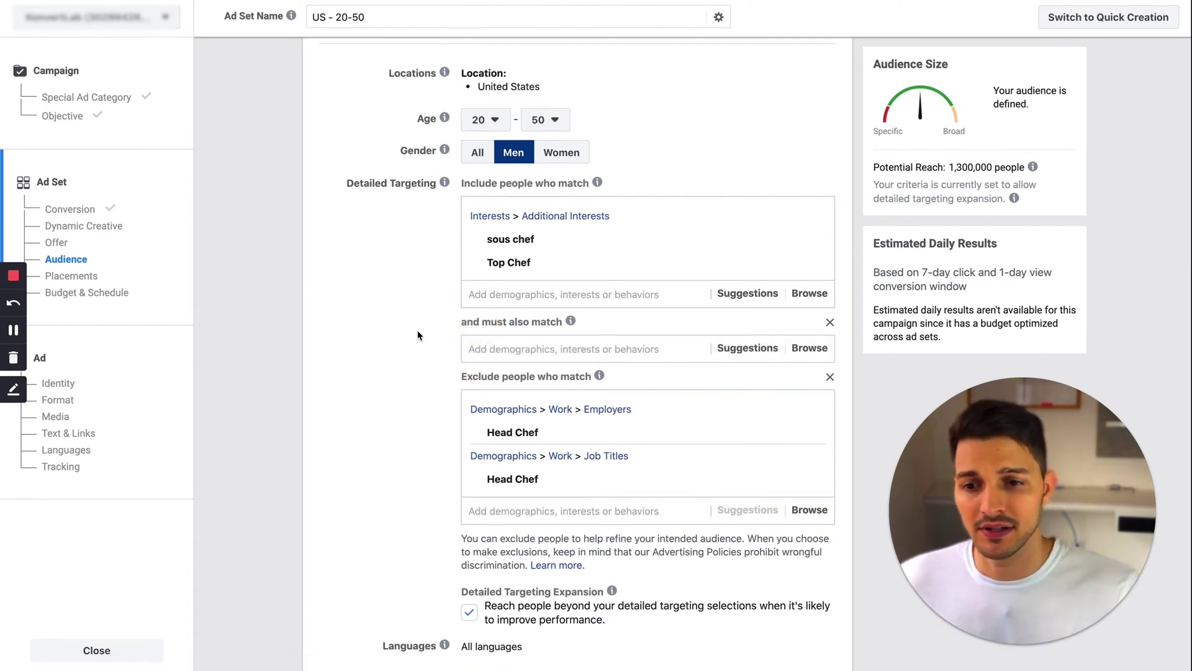
left_click(514, 349)
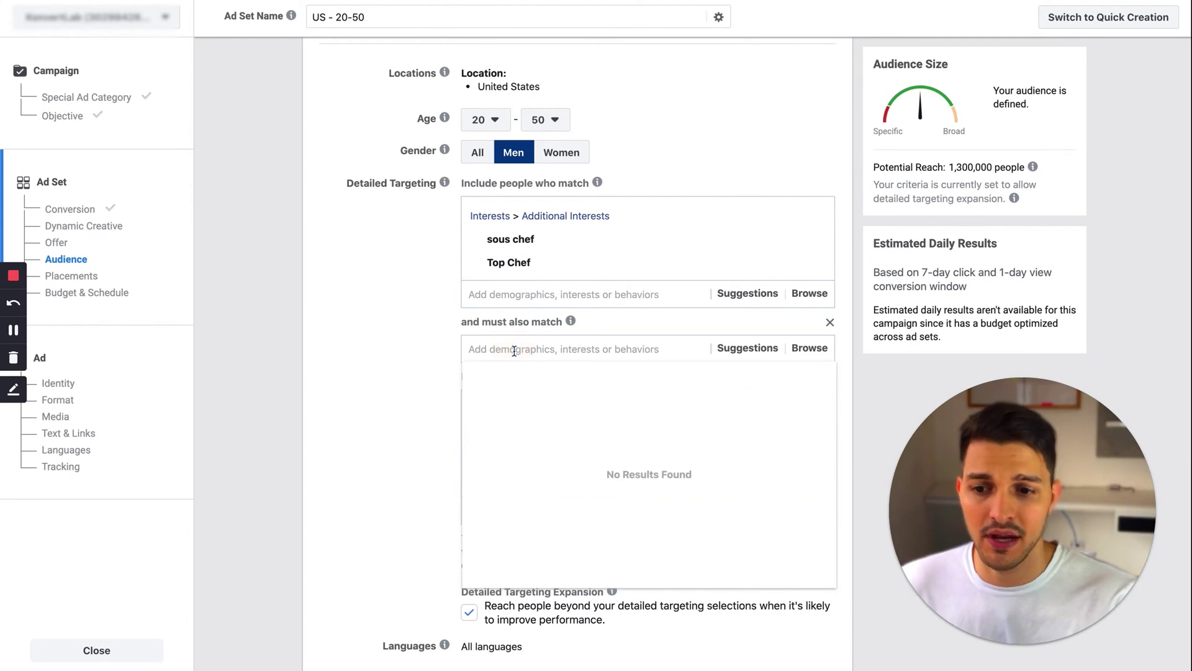
type("Facebook ")
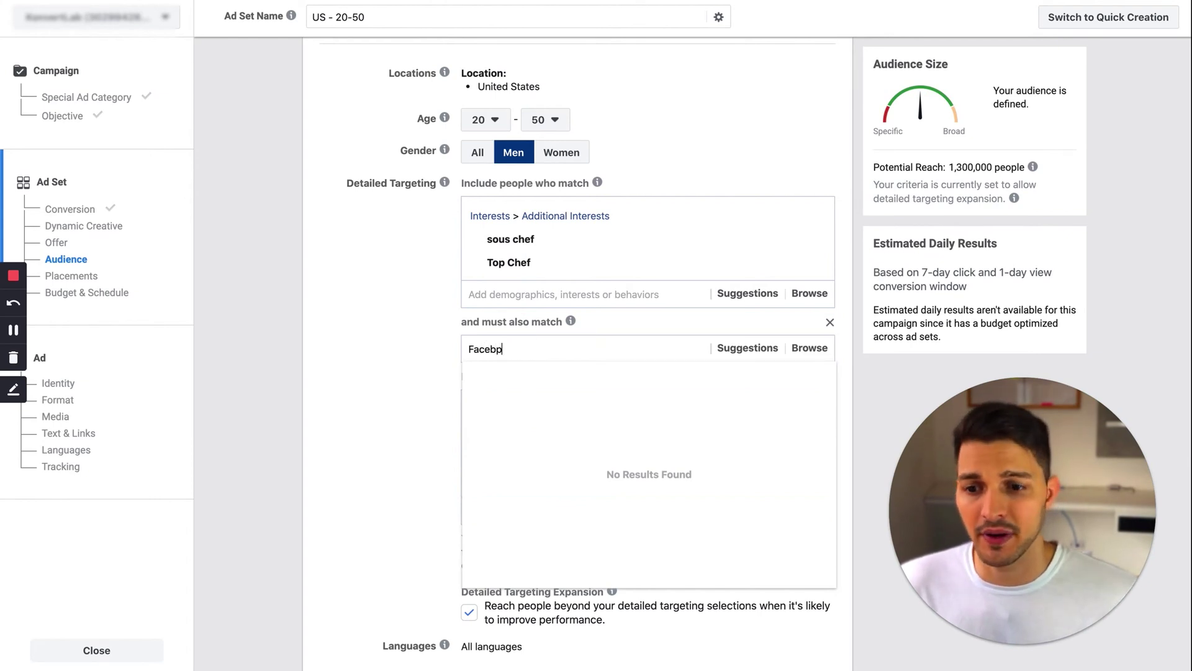
type("page")
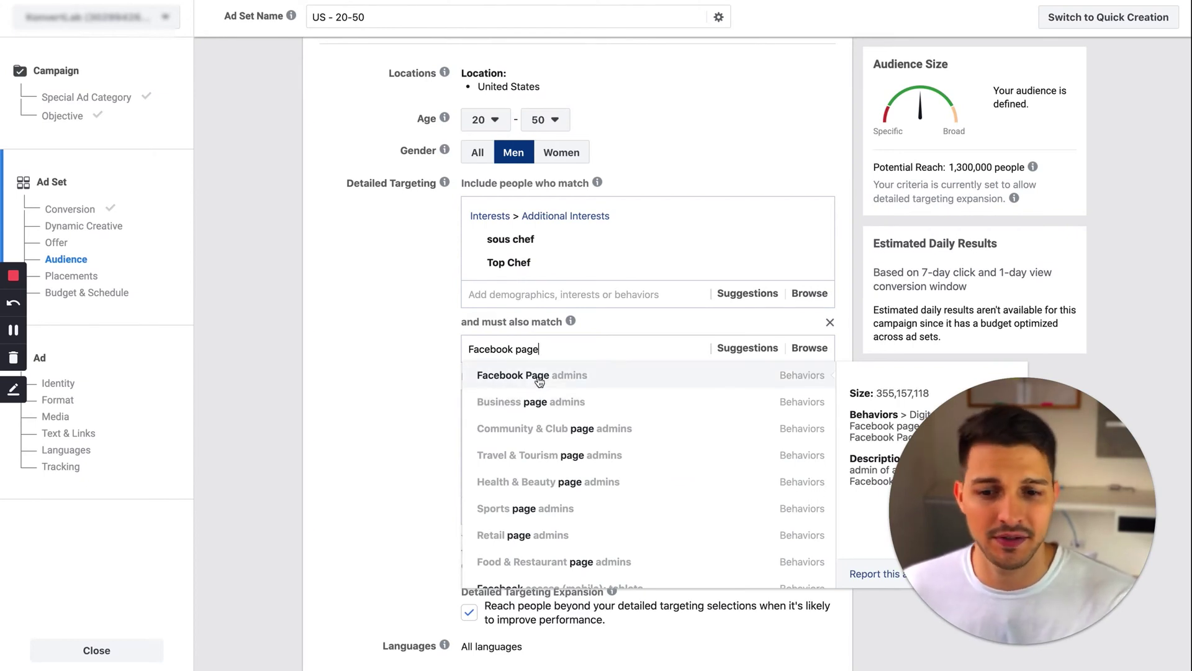
left_click(533, 375)
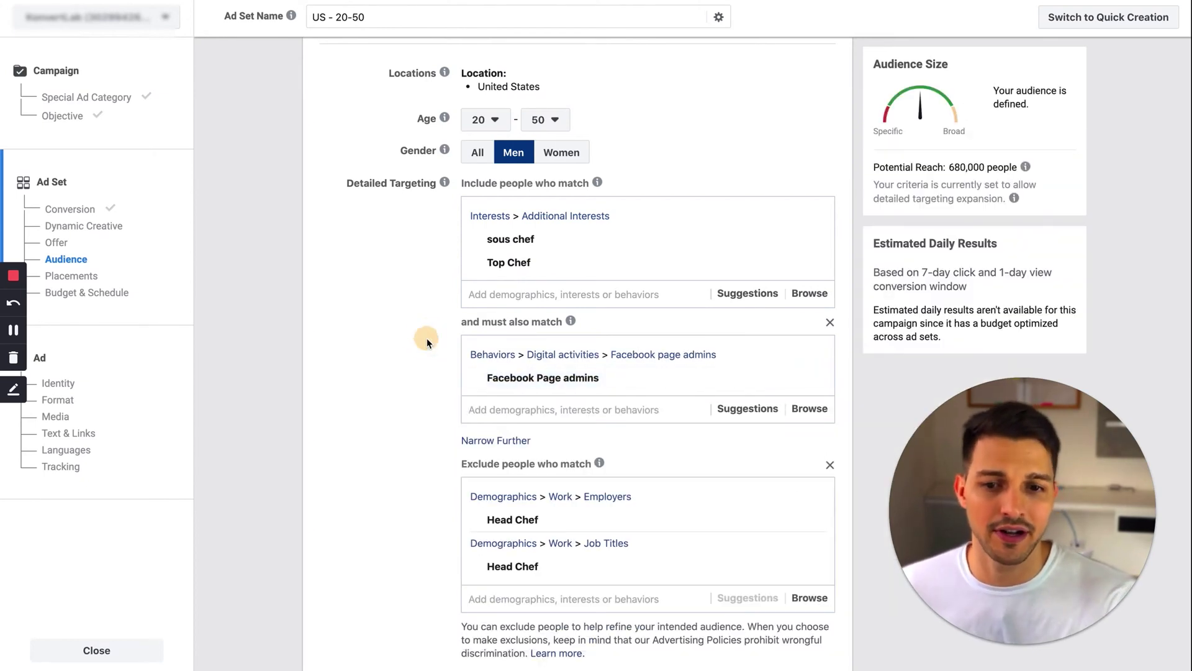
left_click(576, 297)
Add Chopped (TV series), MasterChef and Cooking Channel as included interests
type("CHopped")
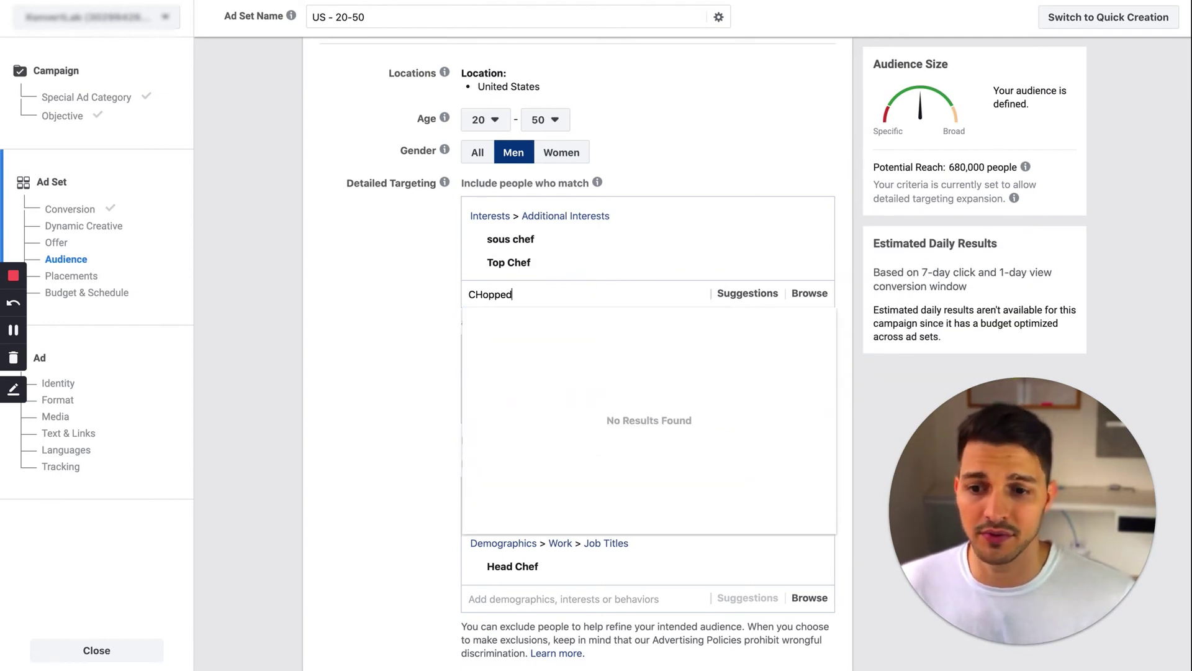
left_click(549, 322)
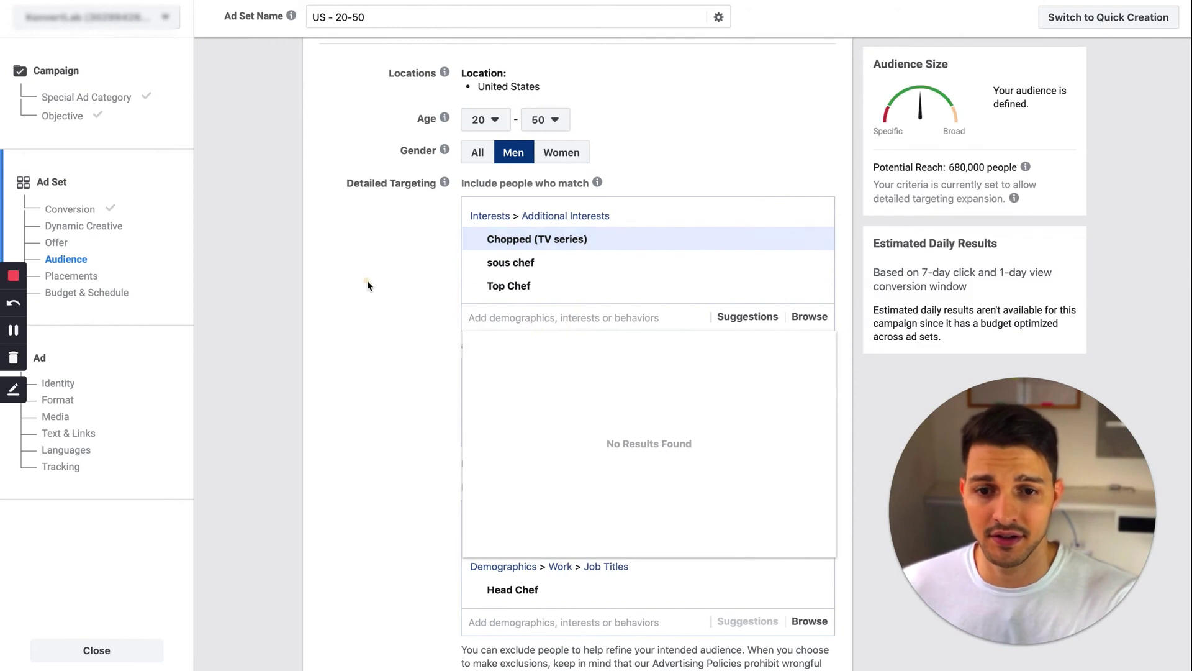
left_click(369, 283)
left_click(514, 316)
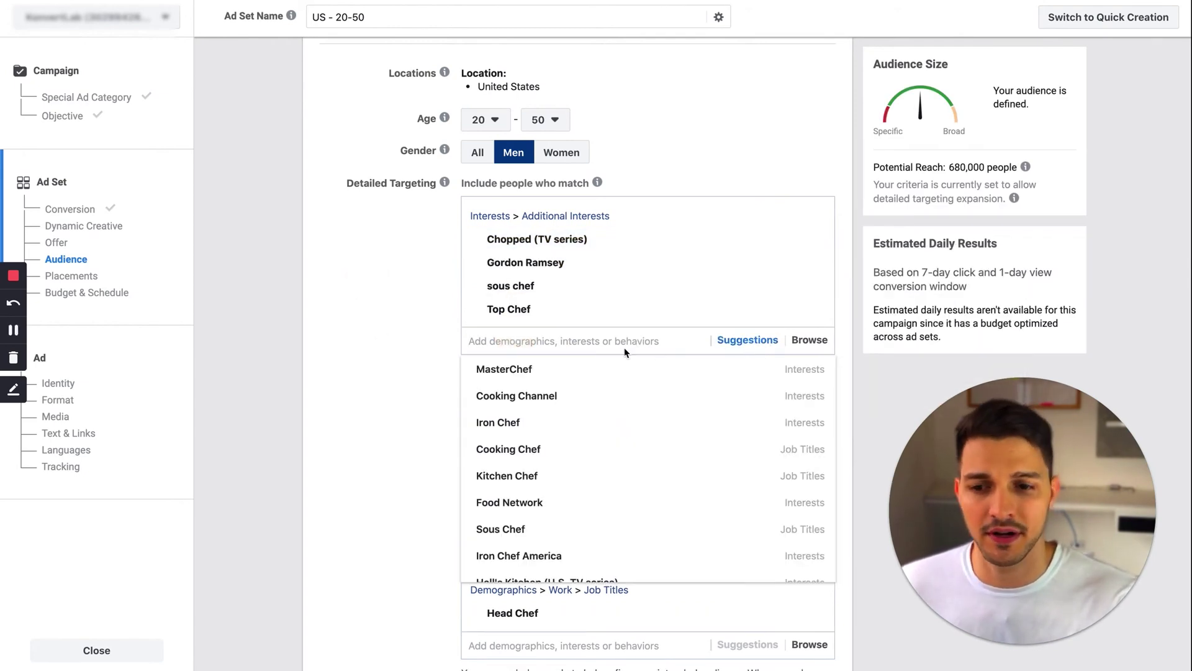
mouse_move(528, 372)
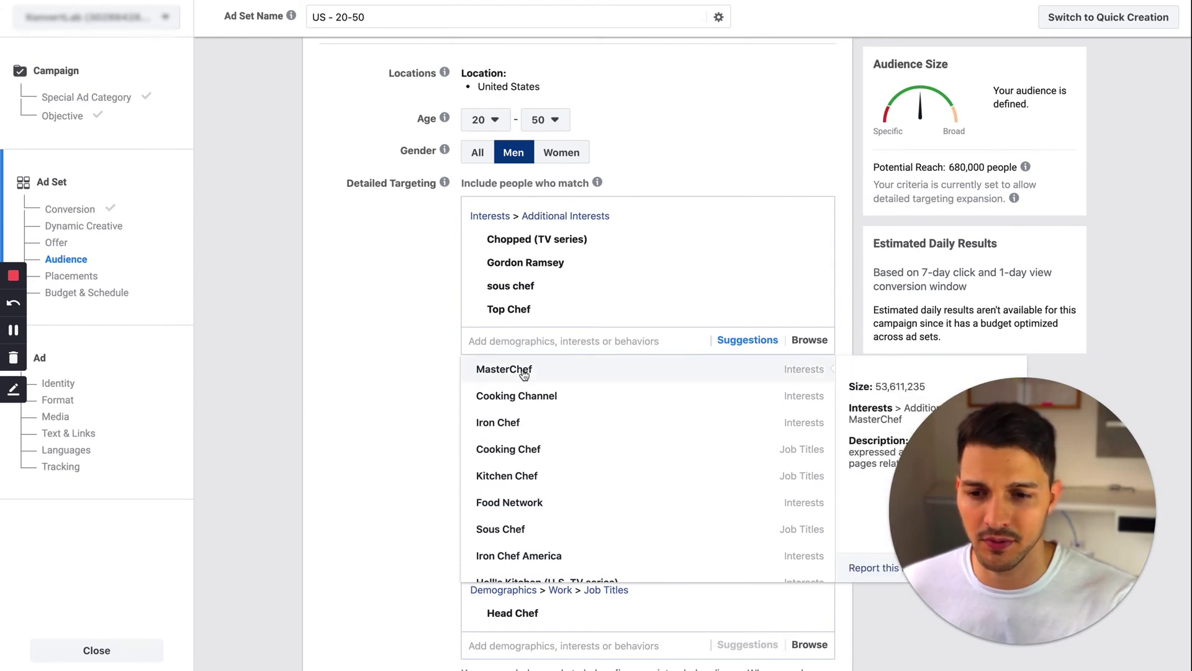
scroll(528, 372, "down", 1)
scroll(528, 373, "up", 1)
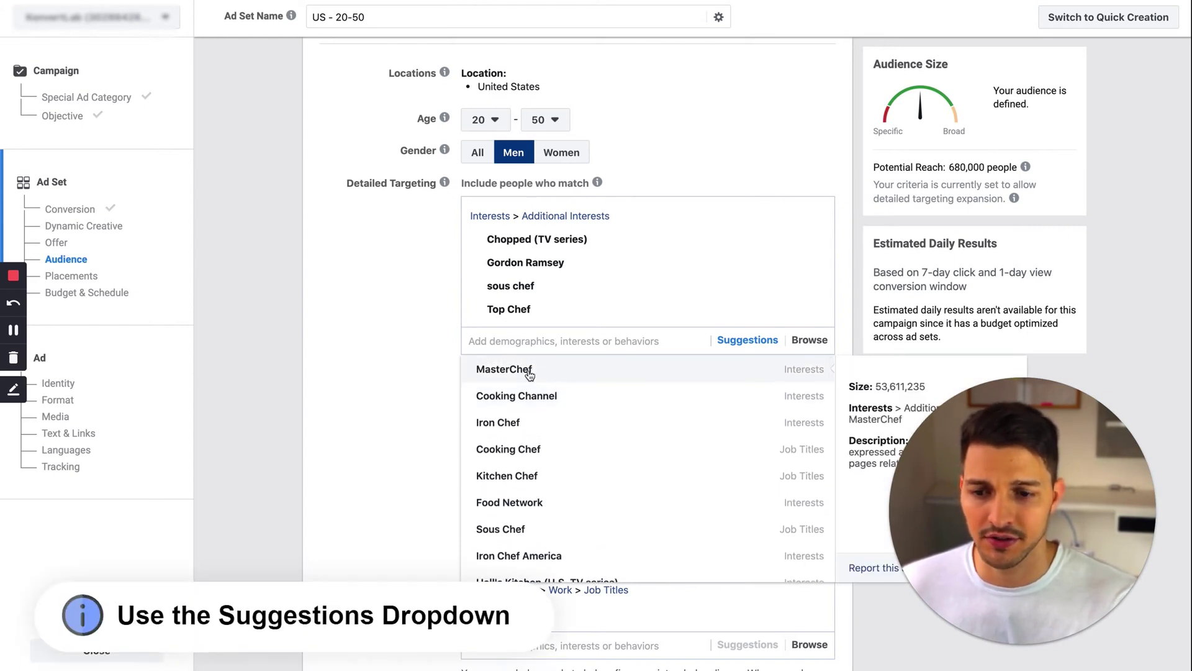
left_click(526, 371)
left_click(522, 398)
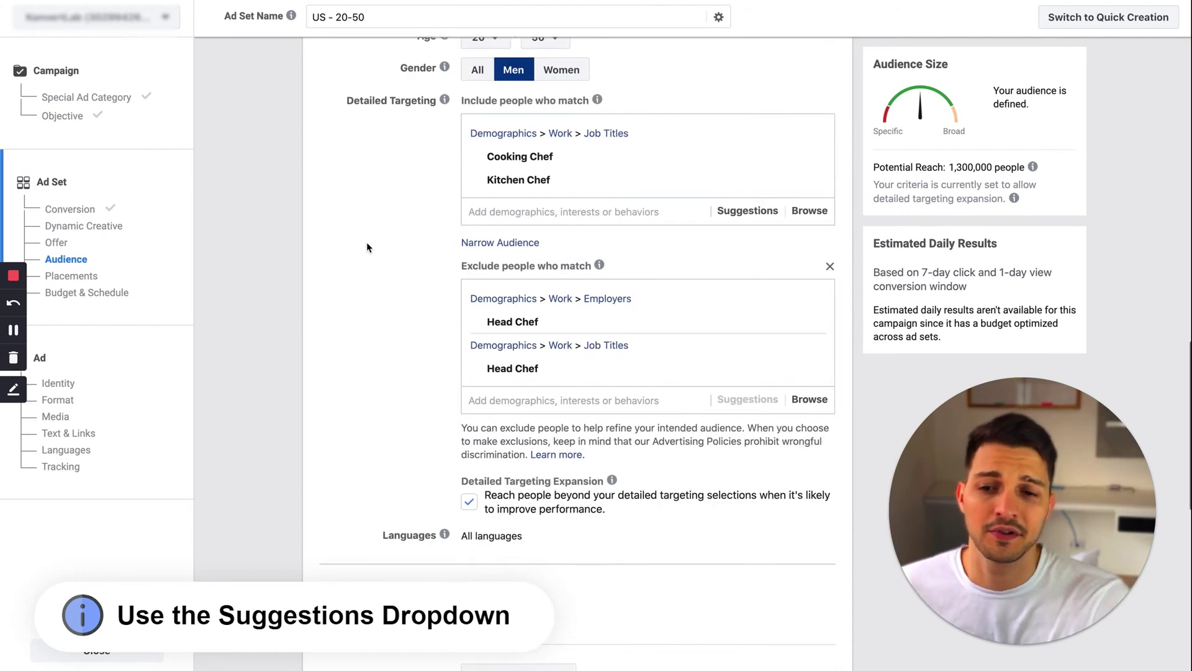
scroll(367, 247, "up", 1)
scroll(367, 247, "up", 1)
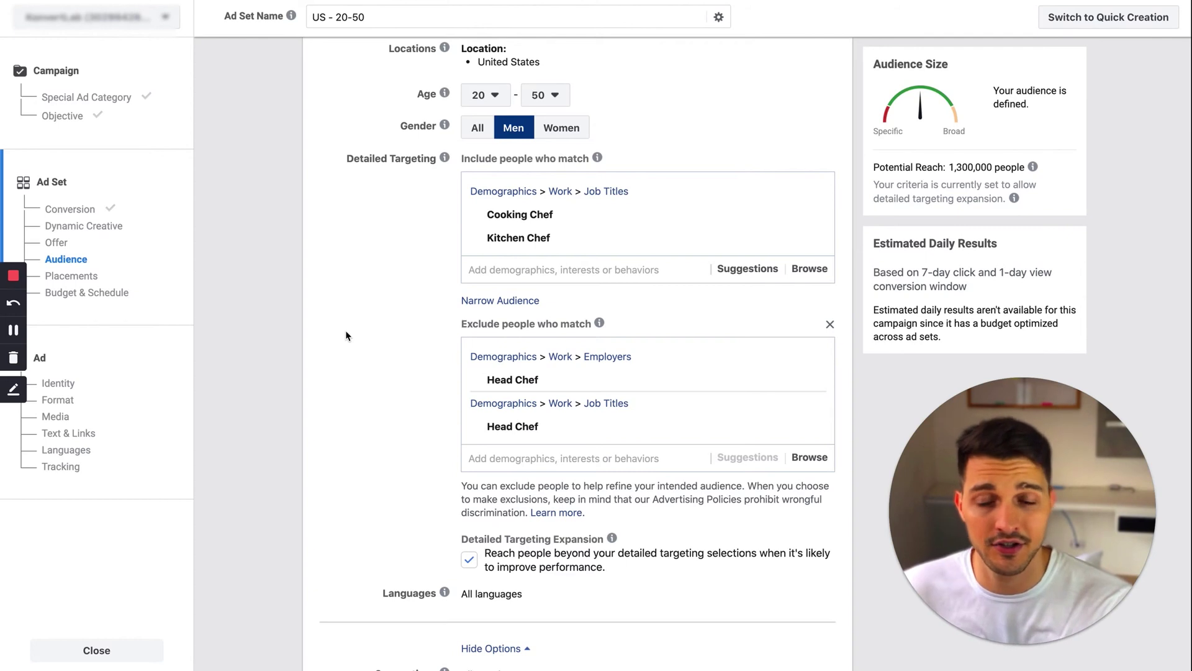
scroll(346, 336, "up", 3)
scroll(345, 335, "up", 1)
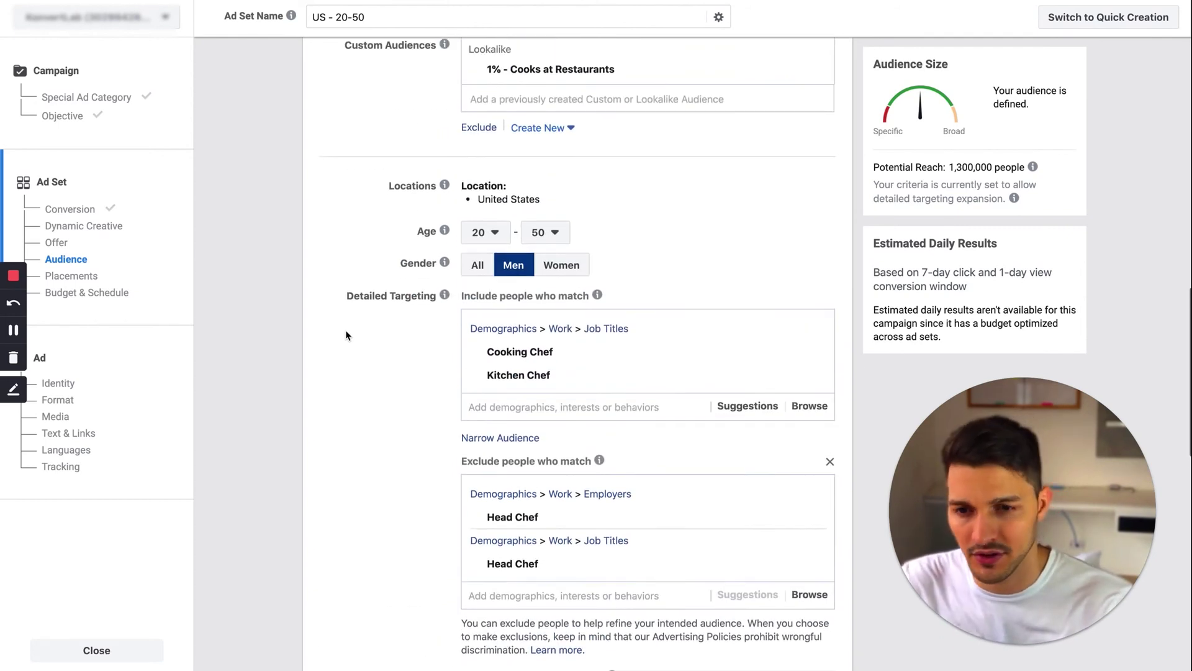
scroll(346, 332, "up", 1)
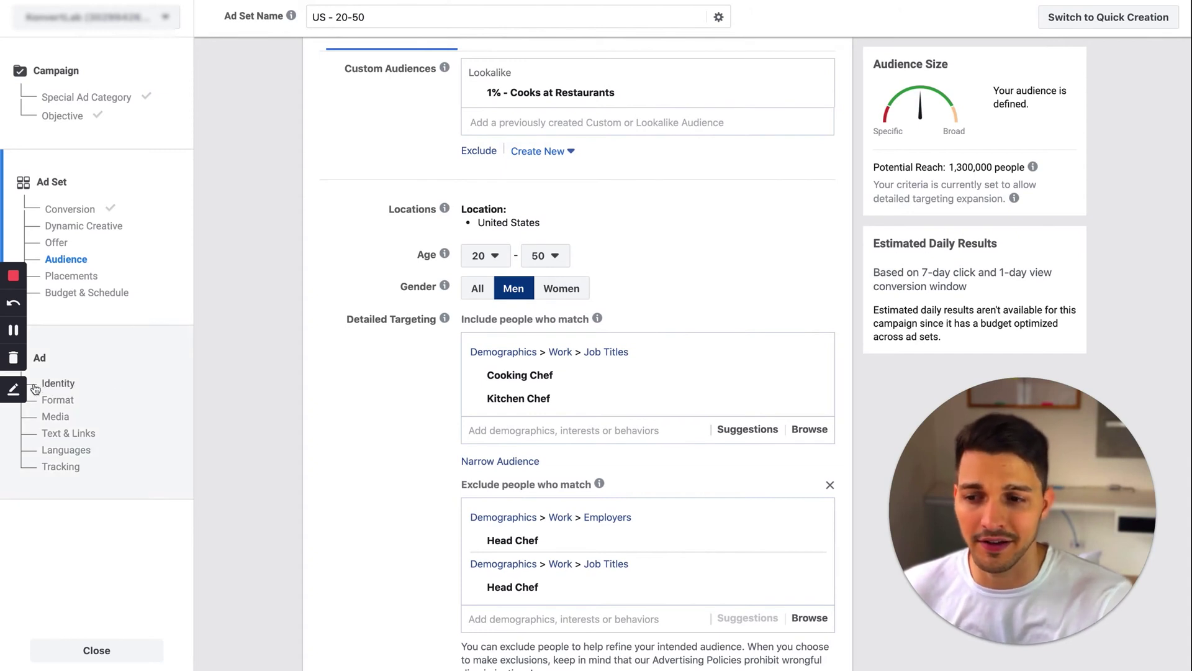
left_click(15, 390)
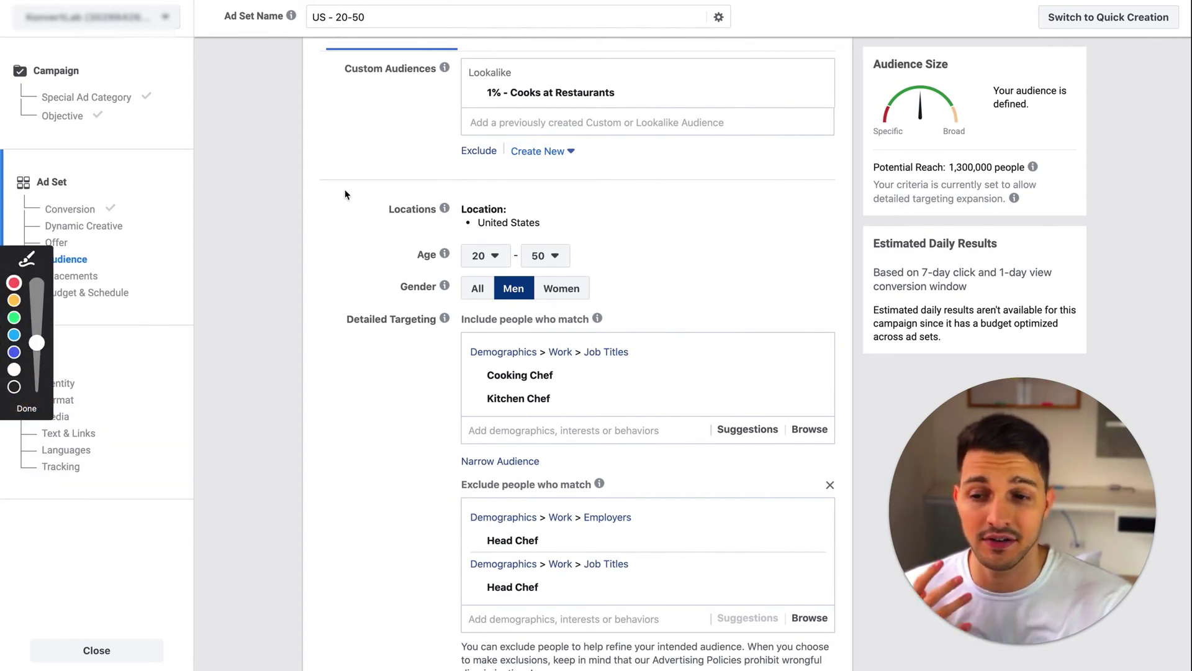
mouse_move(276, 286)
left_mouse_down()
mouse_move(315, 192)
mouse_move(434, 100)
mouse_move(441, 144)
left_mouse_up()
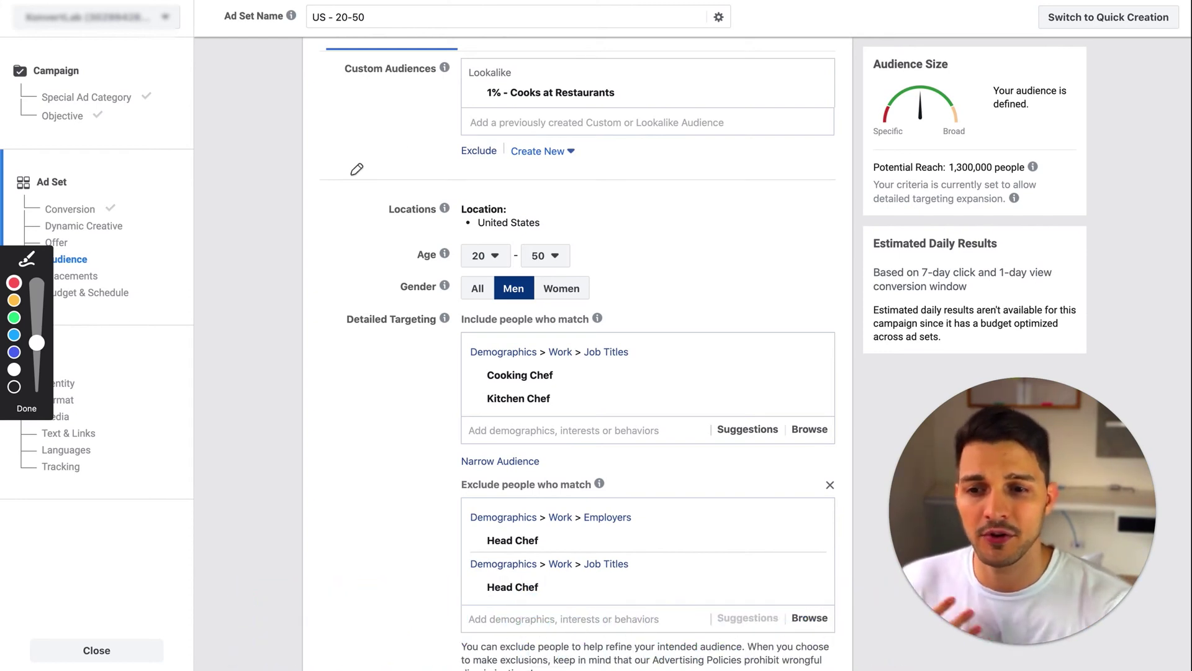
mouse_move(356, 169)
left_mouse_down()
mouse_move(441, 96)
mouse_move(413, 93)
mouse_move(438, 117)
left_mouse_up()
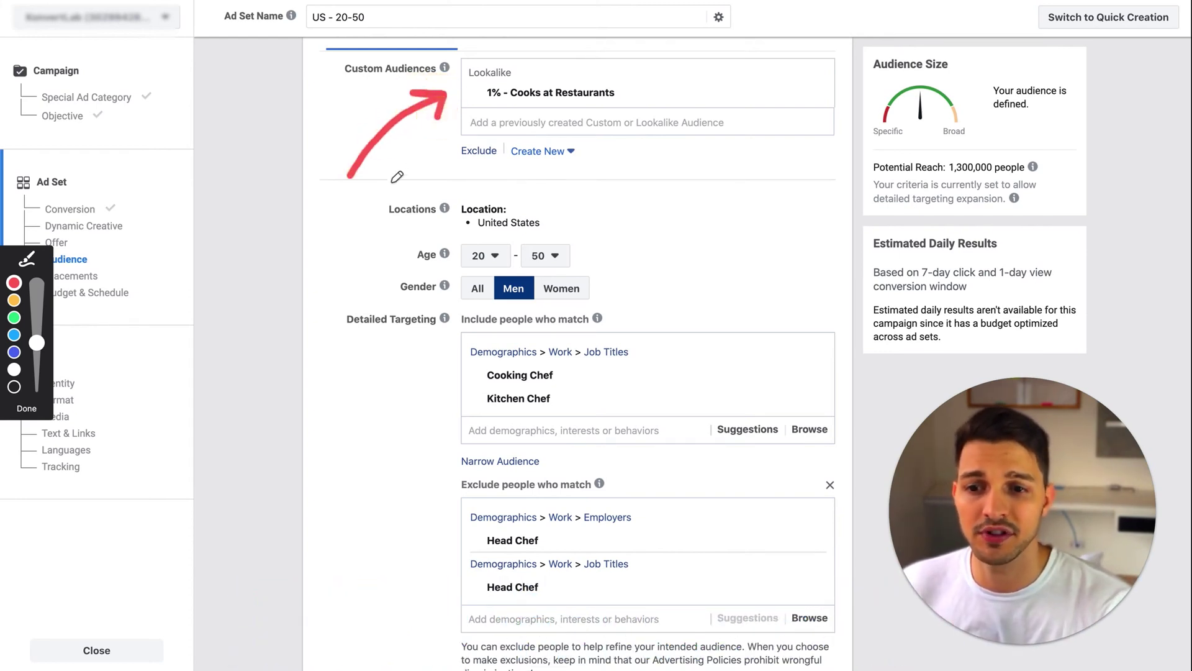
left_click(27, 408)
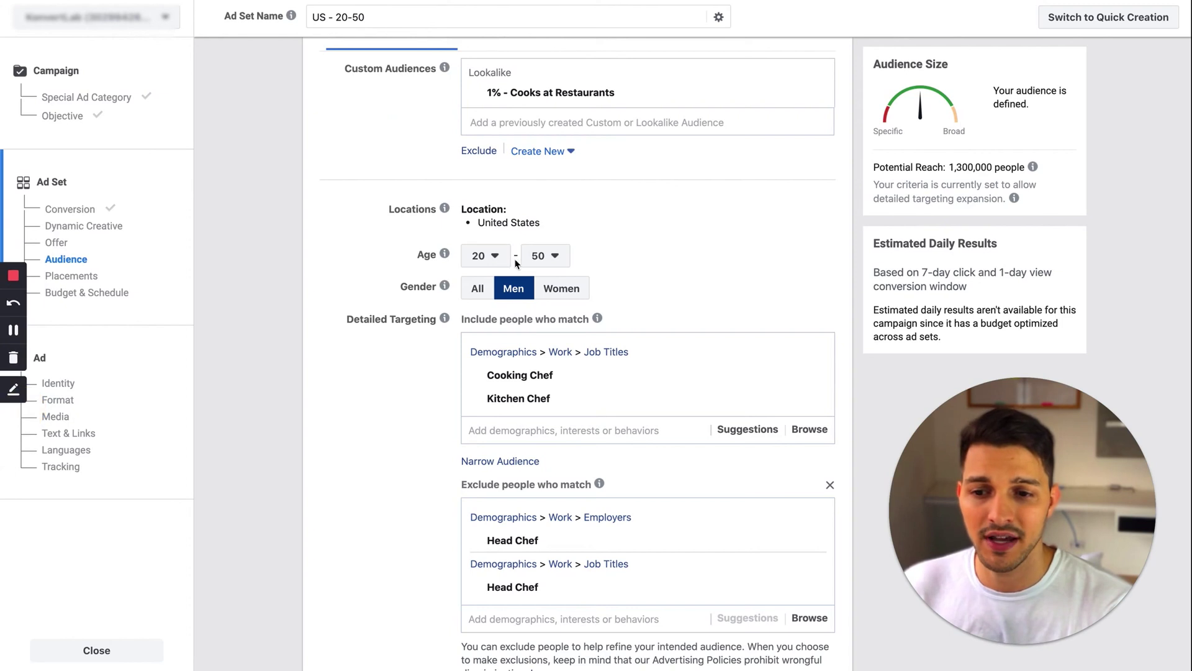
Set the minimum age to 18 and the maximum age to 65+
left_click(497, 257)
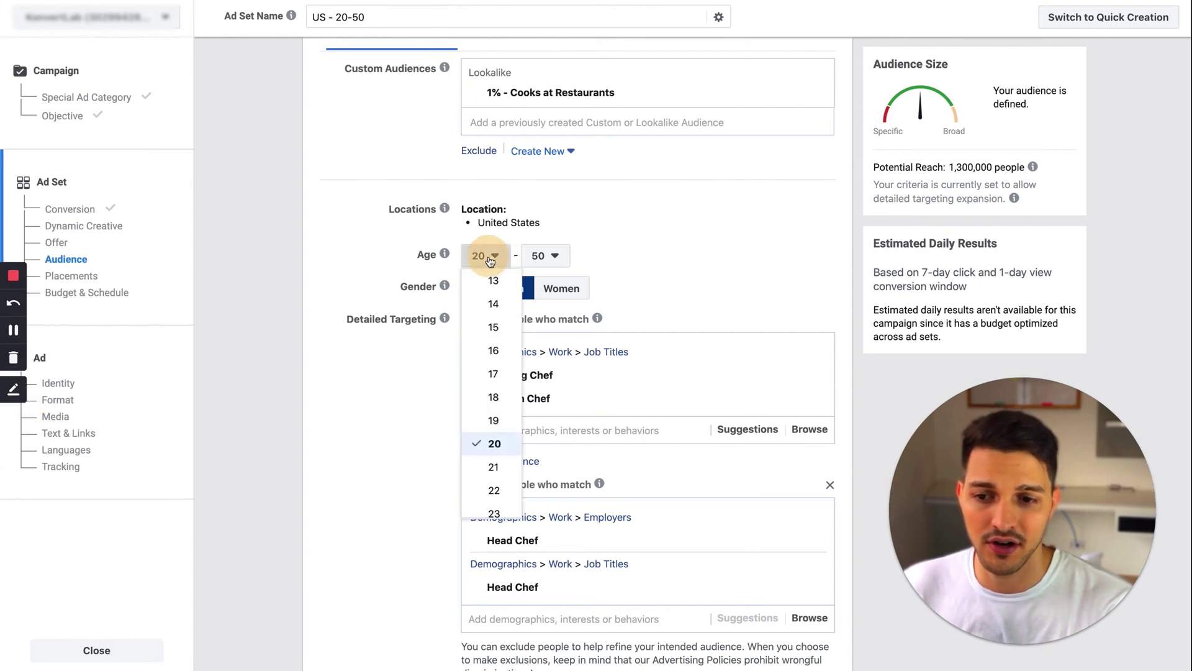
left_click(495, 398)
left_click(545, 256)
scroll(552, 373, "down", 5)
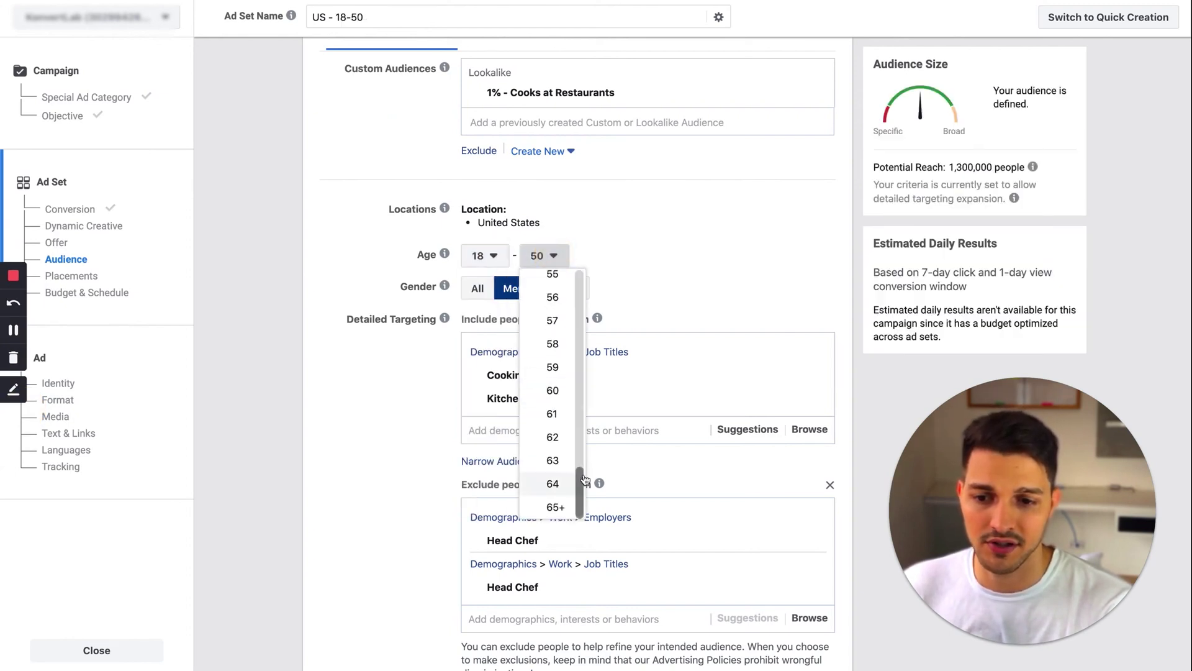
left_click(567, 513)
scroll(371, 354, "down", 2)
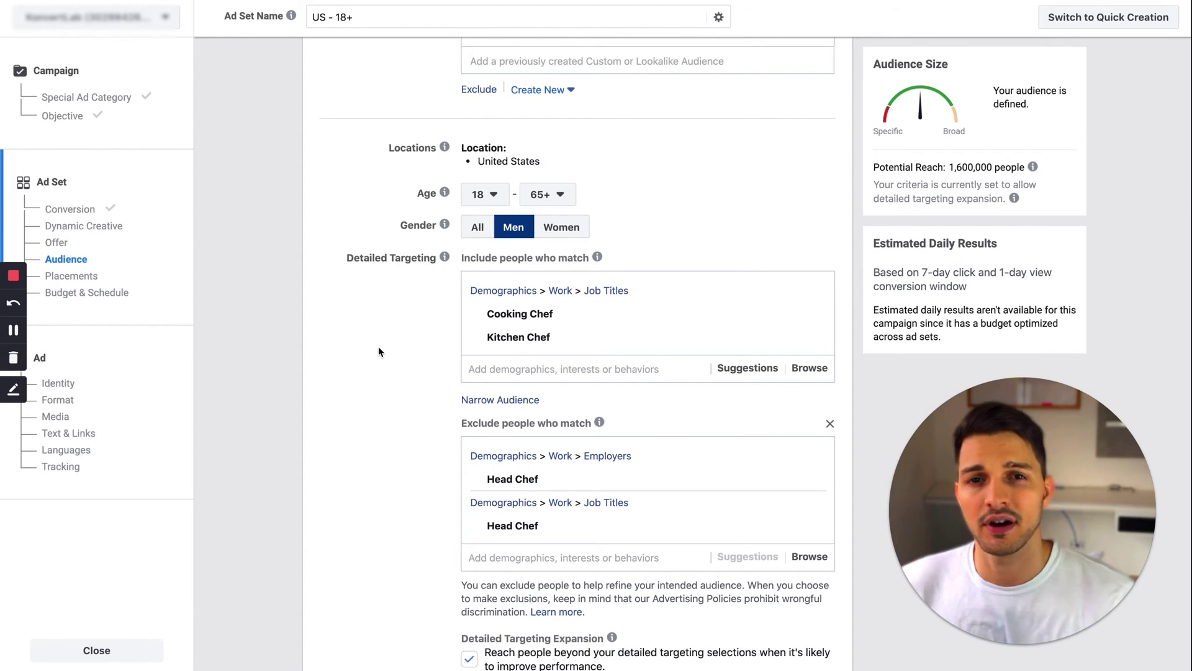
scroll(364, 359, "down", 1)
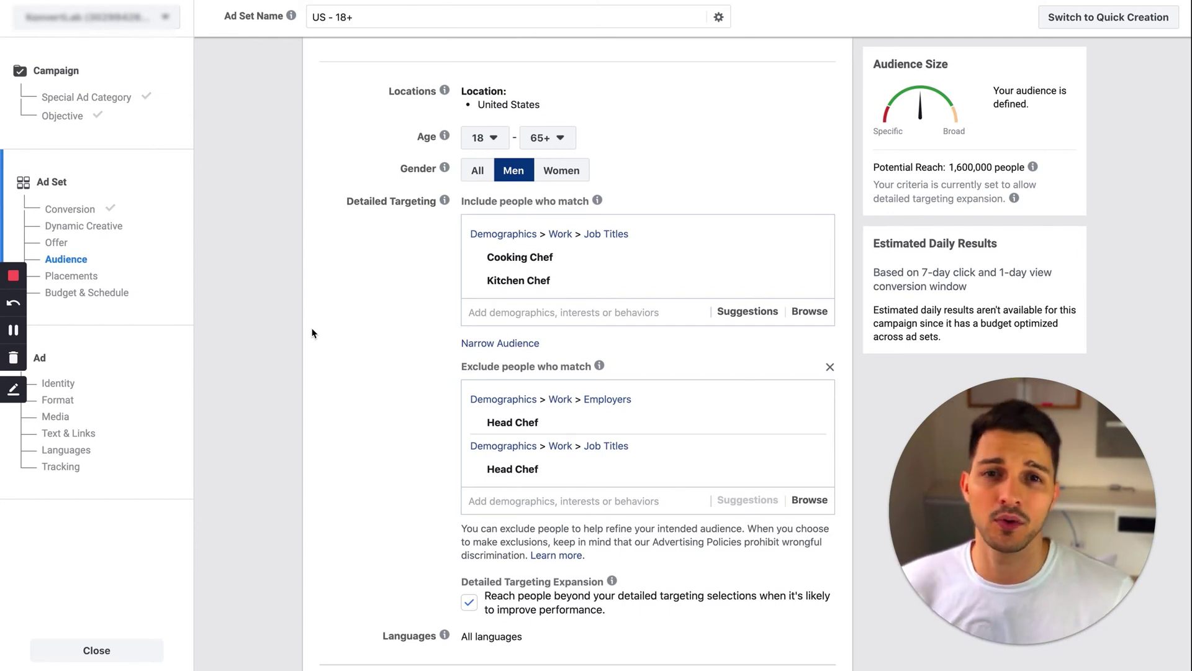
scroll(312, 334, "down", 1)
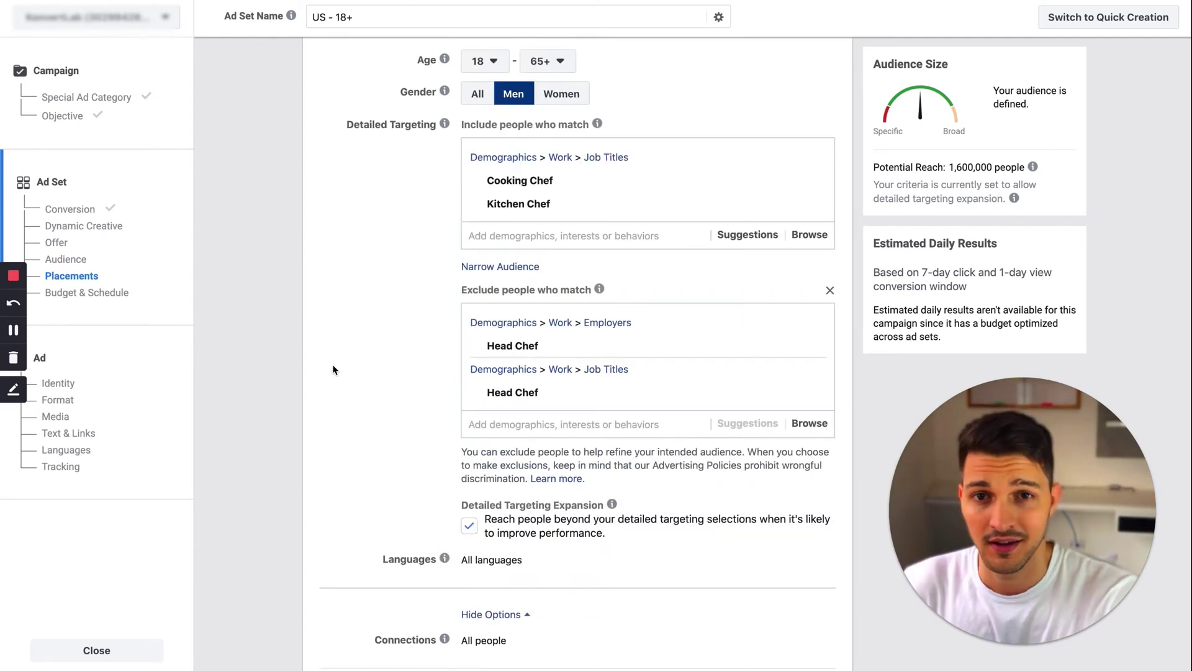
Uncheck Detailed Targeting Expansion, shrinking potential reach below 1,000 people
left_click(488, 535)
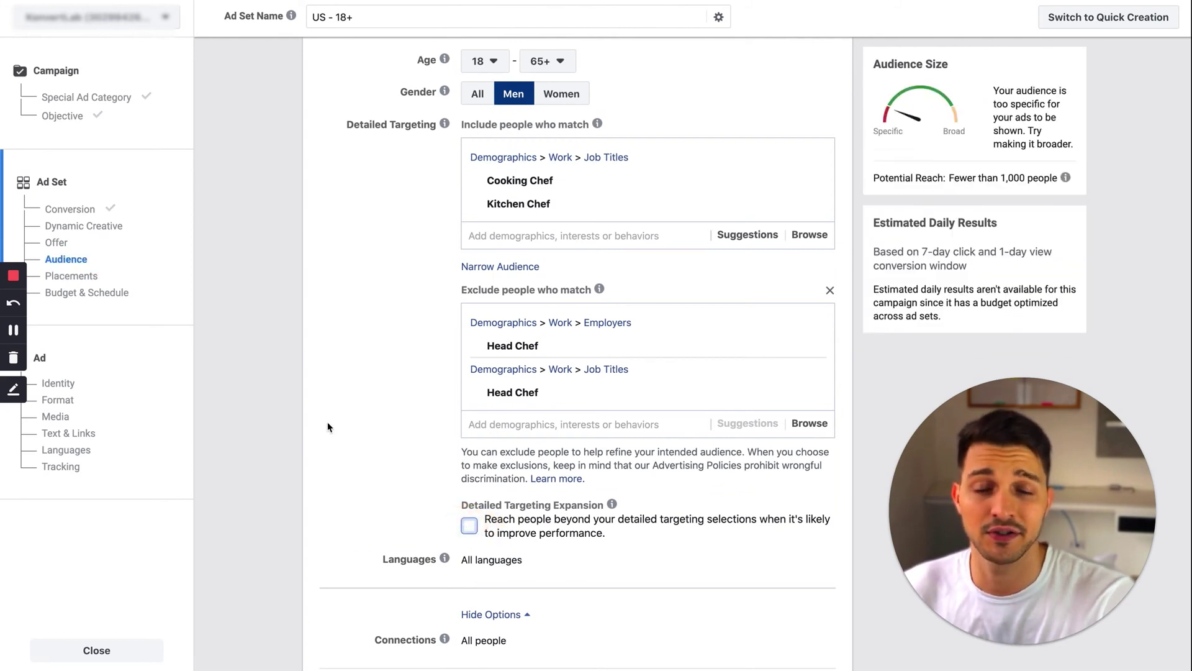